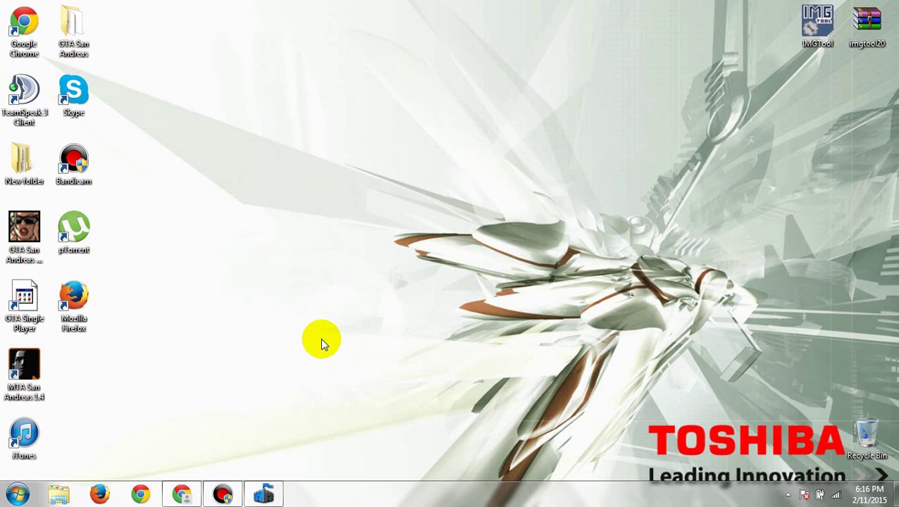
{"action": "left_click", "coordinate": [182, 495]}
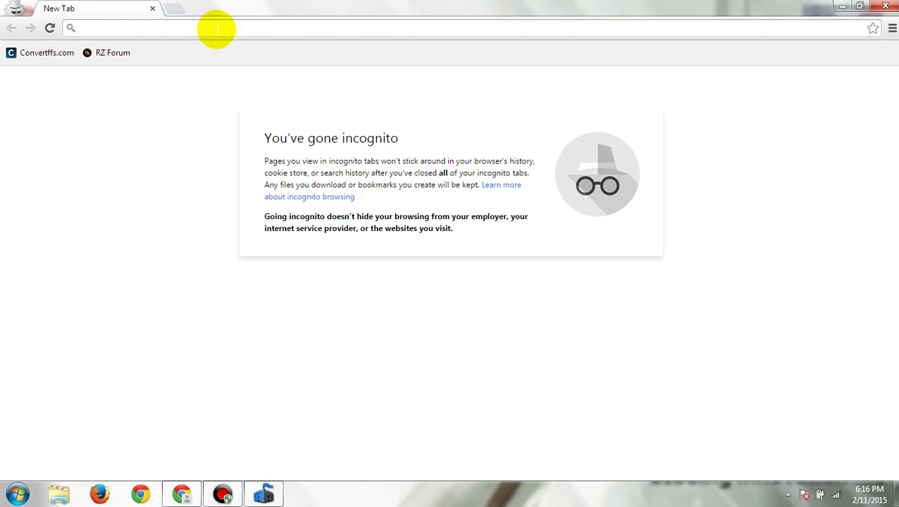
{"action": "type", "text": "http://www.gtainside.com/en/download.php?do=detail&cat=250&id=3852"}
{"action": "key", "text": "Return"}
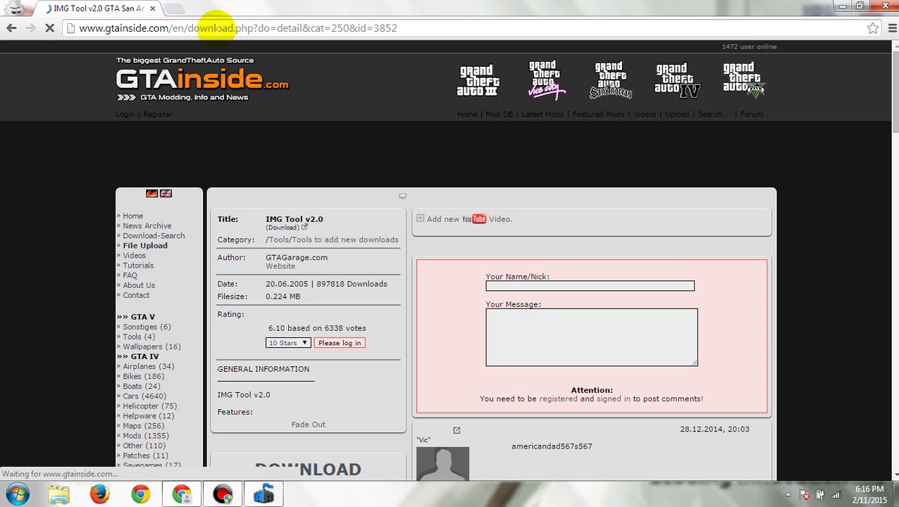
{"action": "scroll", "coordinate": [393, 239], "scroll_direction": "down", "scroll_amount": 2}
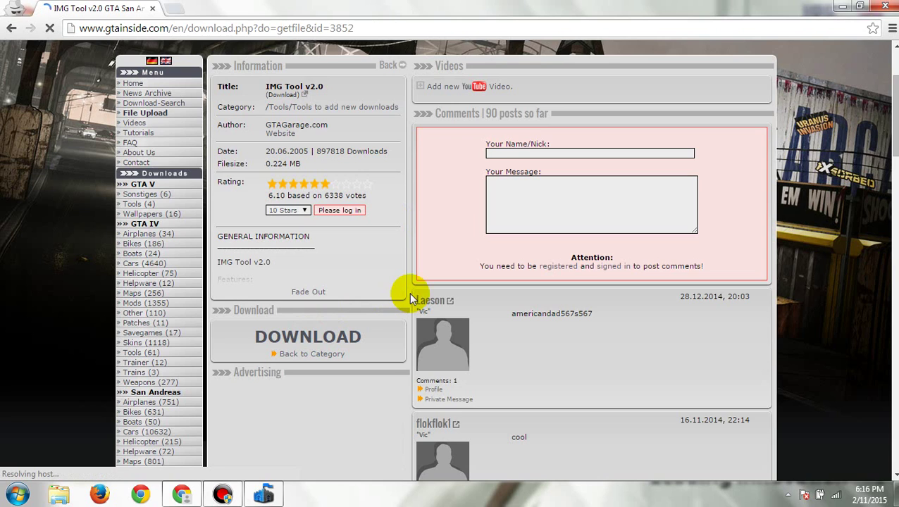
{"action": "scroll", "coordinate": [429, 289], "scroll_direction": "down", "scroll_amount": 1}
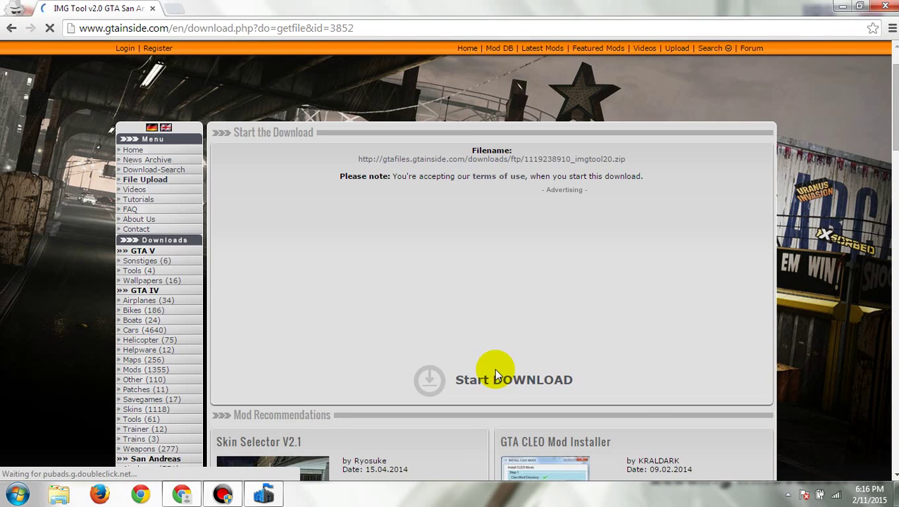
{"action": "left_click", "coordinate": [499, 384]}
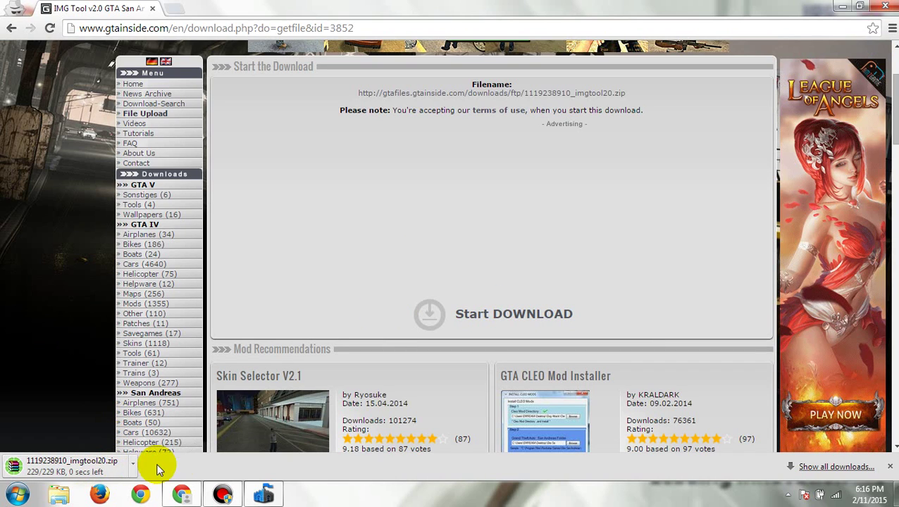
Delete the downloaded IMG Tool zip from the desktop and return to the GTAinside download page.
{"action": "left_click", "coordinate": [896, 495]}
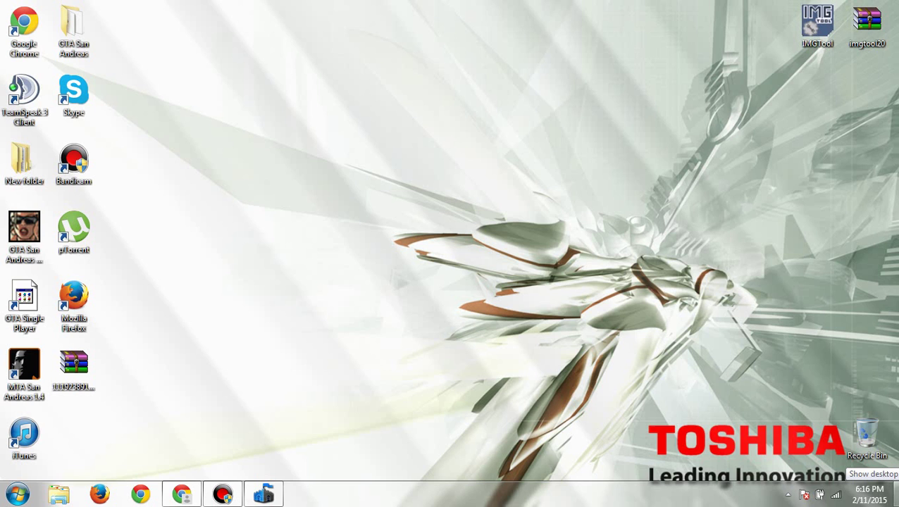
{"action": "left_click", "coordinate": [897, 495]}
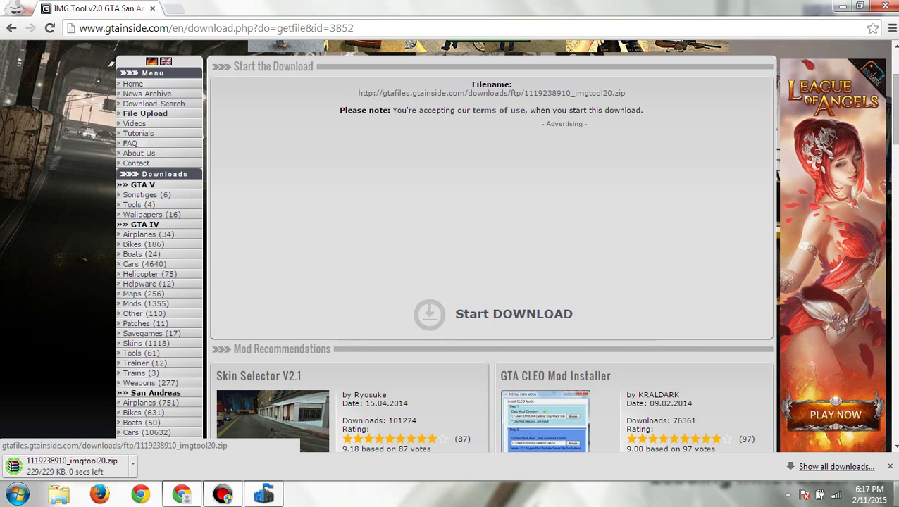
{"action": "left_click", "coordinate": [896, 495]}
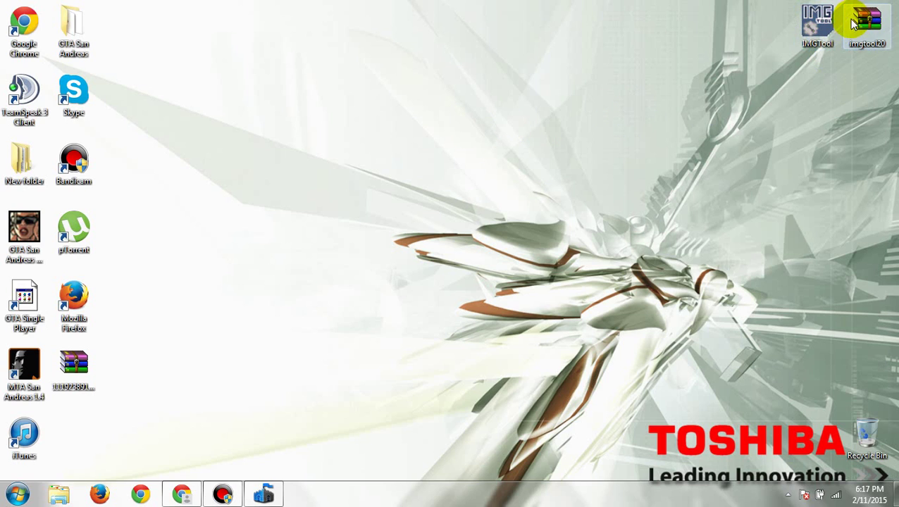
{"action": "double_click", "coordinate": [826, 22]}
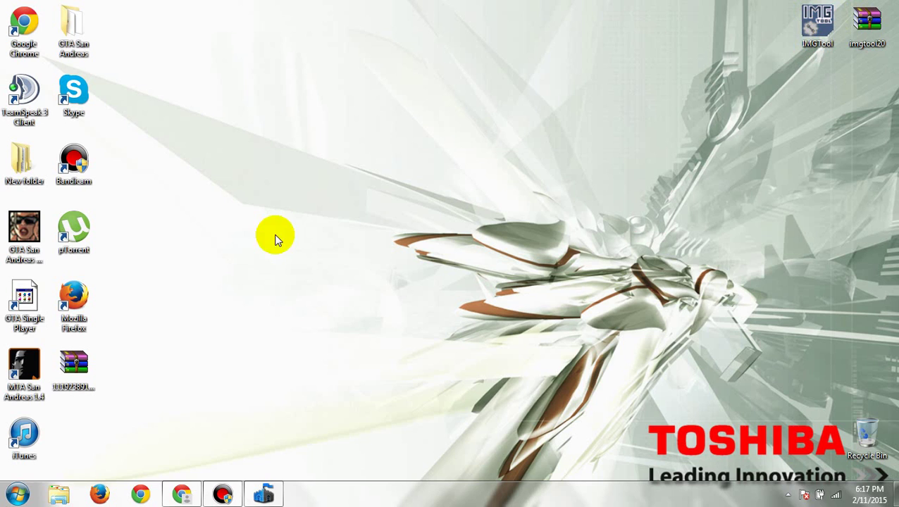
{"action": "left_click_drag", "start_coordinate": [133, 405], "coordinate": [64, 366]}
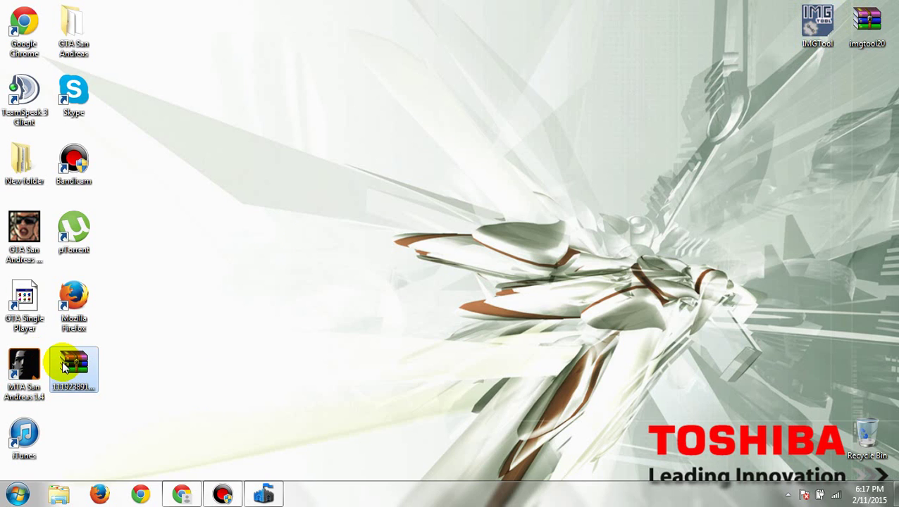
{"action": "key", "text": "Delete"}
{"action": "key", "text": "Return"}
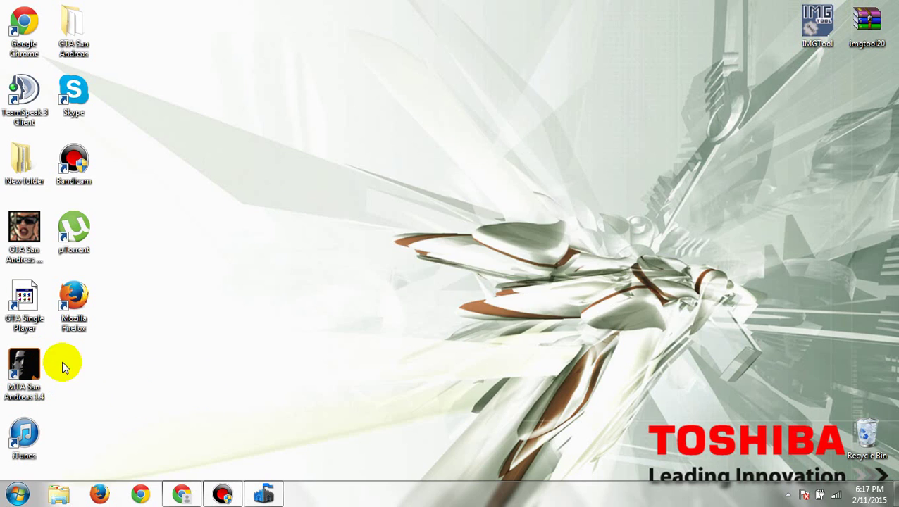
{"action": "left_click", "coordinate": [183, 494]}
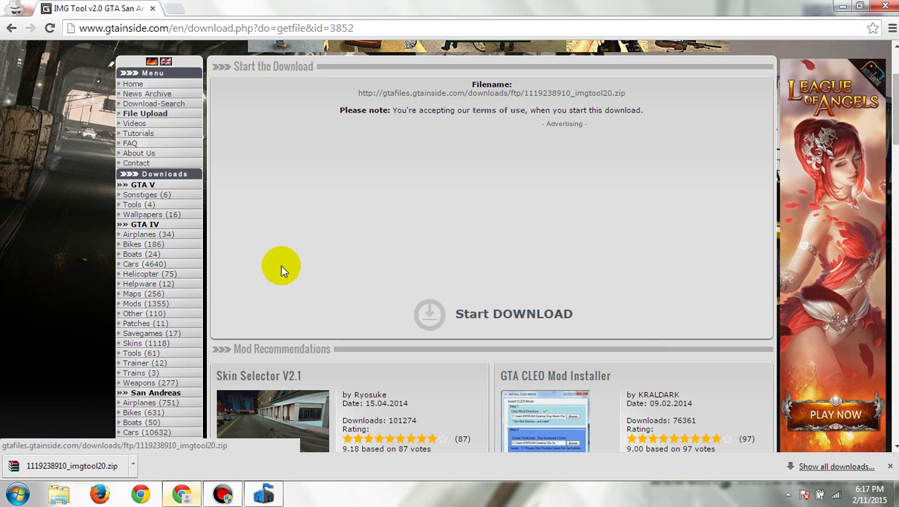
Replace the download tab with a new tab showing gtainside.com.
{"action": "left_click", "coordinate": [169, 10]}
{"action": "left_click", "coordinate": [152, 9]}
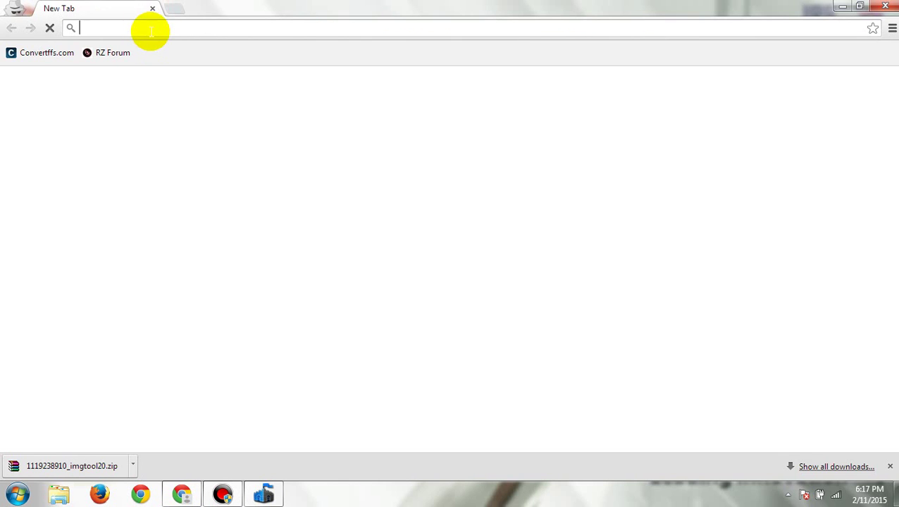
{"action": "type", "text": "gtainside.co"}
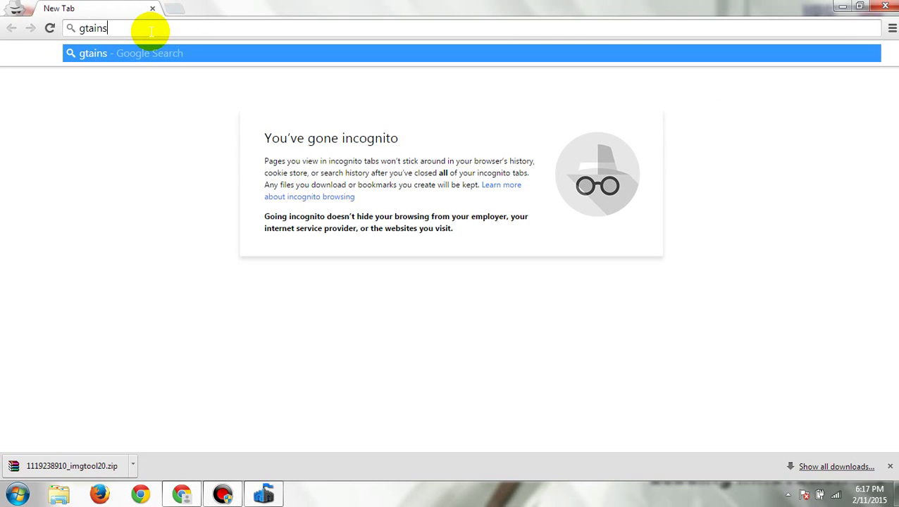
{"action": "type", "text": "m"}
{"action": "key", "text": "Return"}
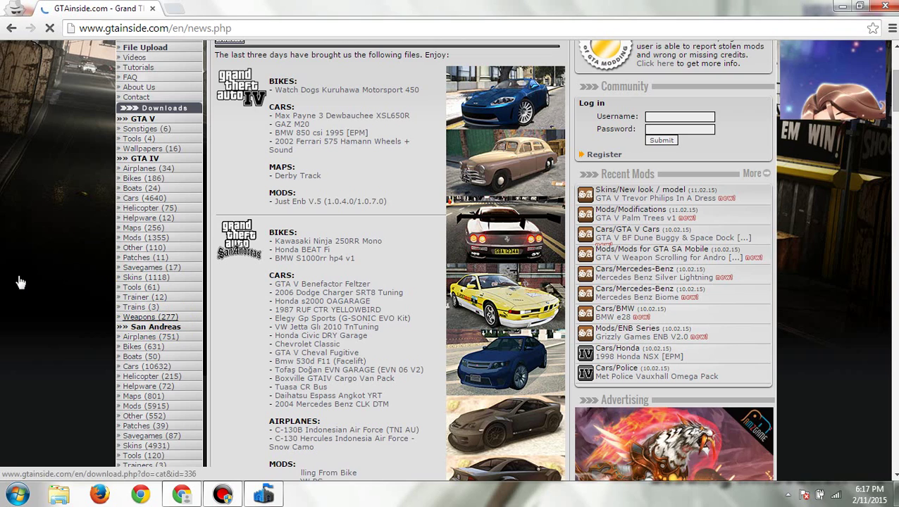
{"action": "scroll", "coordinate": [35, 268], "scroll_direction": "down", "scroll_amount": 2}
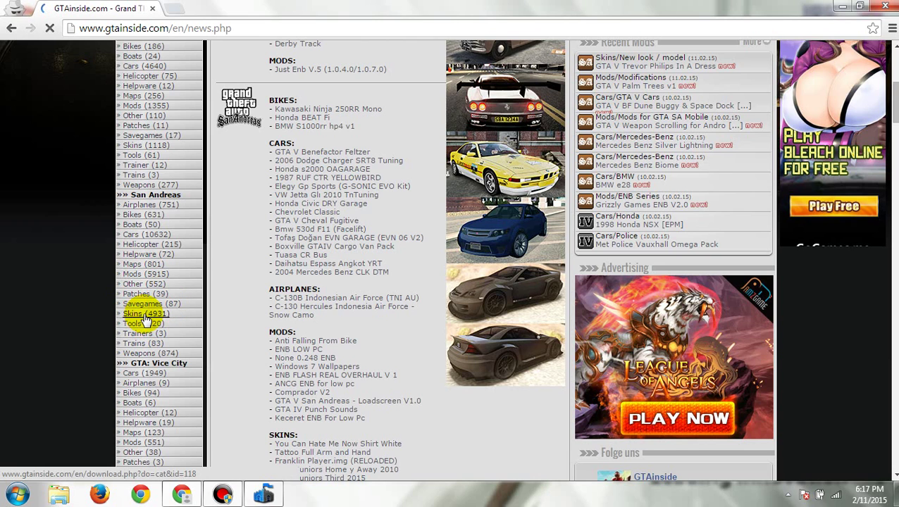
Browse to the San Andreas skins 'New look / model' category listing.
{"action": "left_click", "coordinate": [144, 314]}
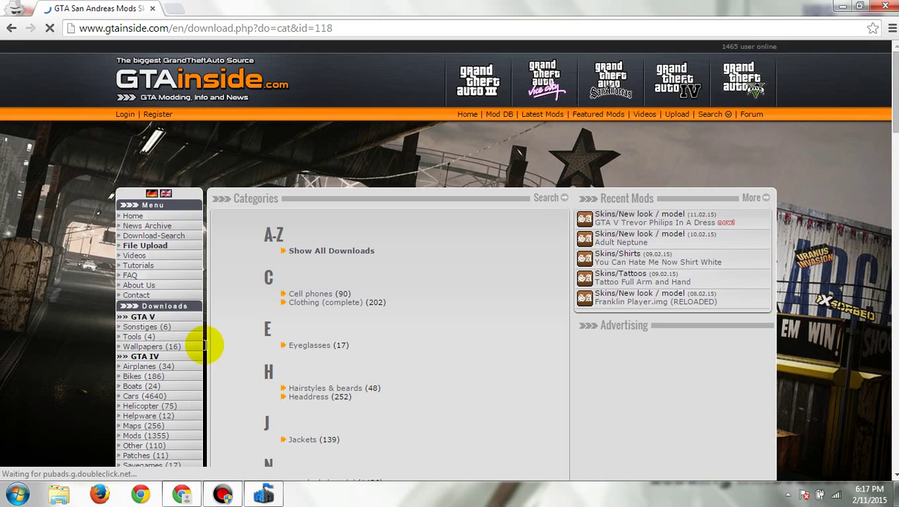
{"action": "scroll", "coordinate": [257, 420], "scroll_direction": "down", "scroll_amount": 4}
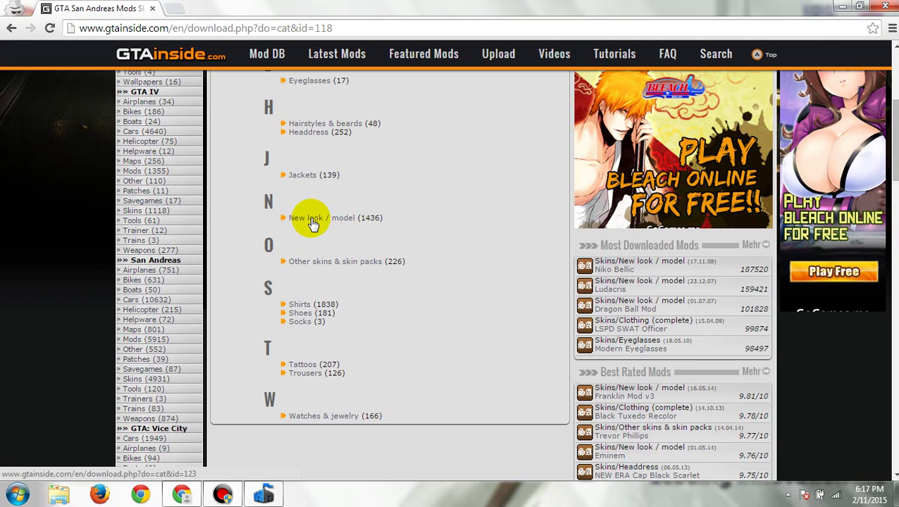
{"action": "left_click", "coordinate": [312, 219]}
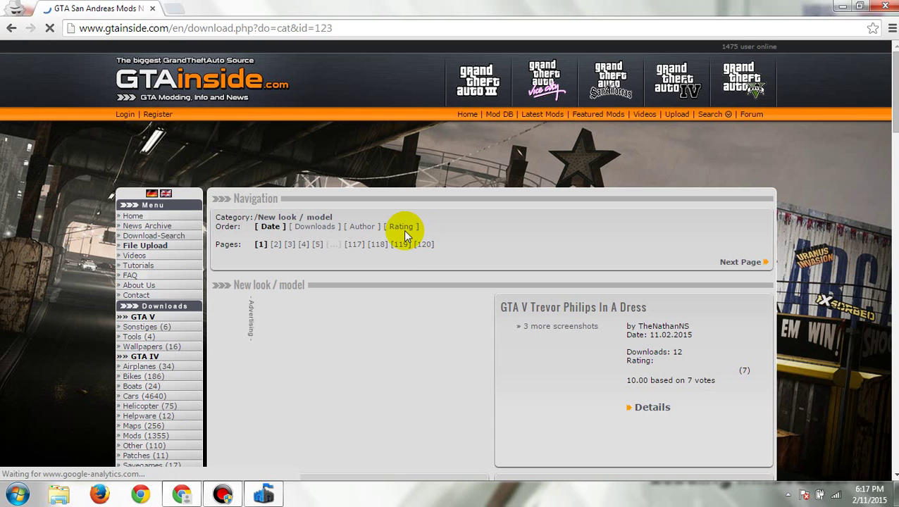
{"action": "scroll", "coordinate": [406, 262], "scroll_direction": "down", "scroll_amount": 3}
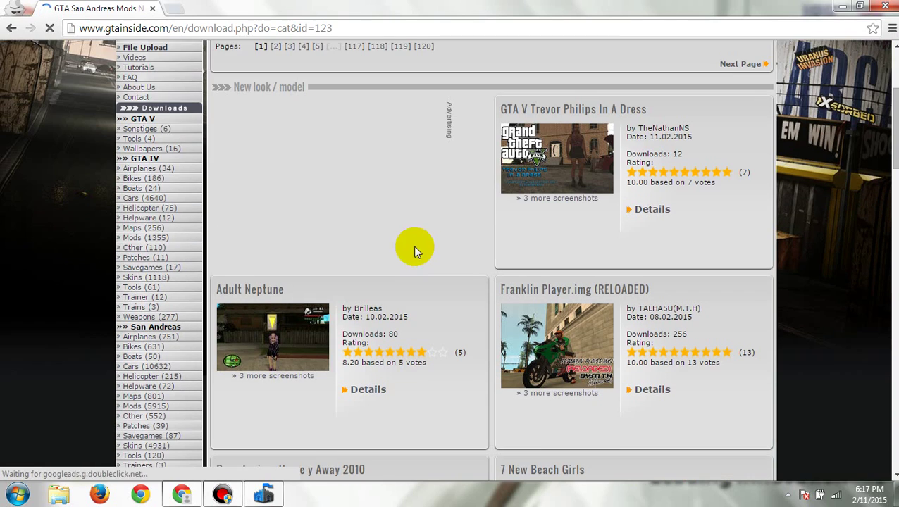
{"action": "scroll", "coordinate": [455, 240], "scroll_direction": "down", "scroll_amount": 6}
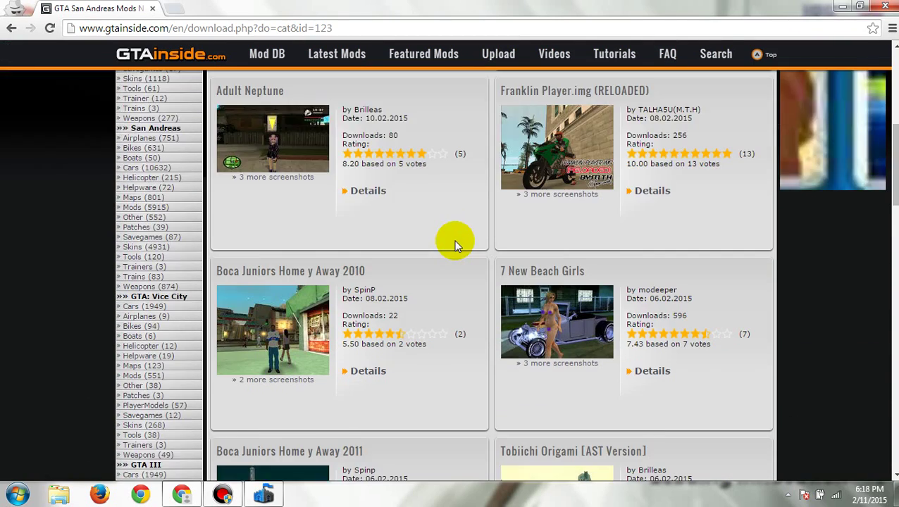
{"action": "scroll", "coordinate": [451, 242], "scroll_direction": "down", "scroll_amount": 3}
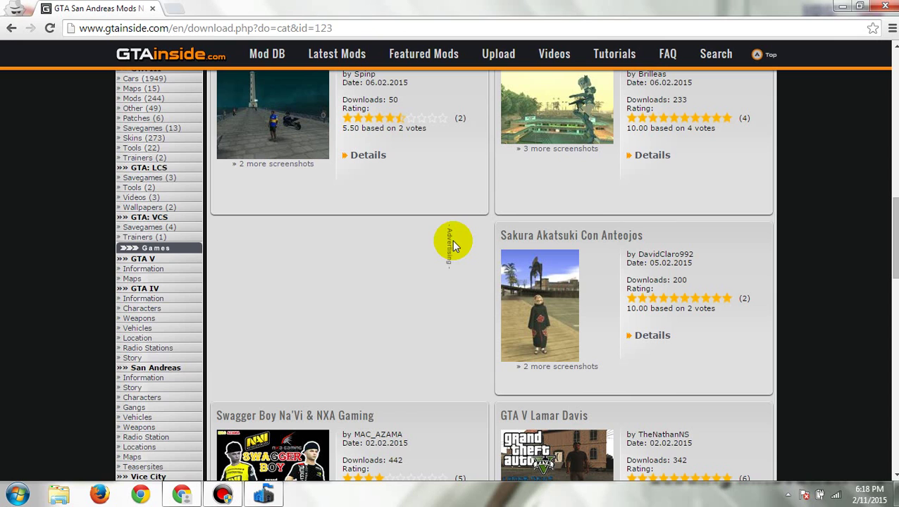
Download the Sakura Akatsuki Con Anteojos skin archive and open the finished .rar.
{"action": "left_click", "coordinate": [558, 238]}
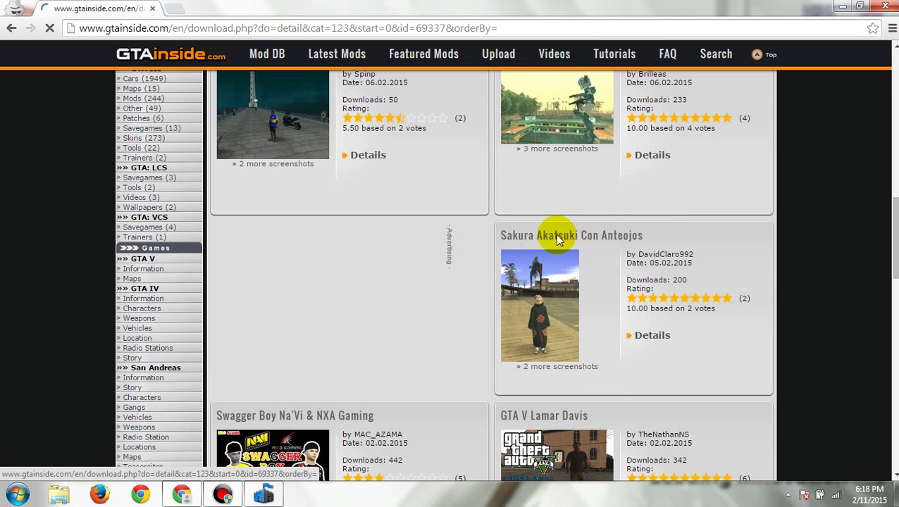
{"action": "scroll", "coordinate": [522, 255], "scroll_direction": "down", "scroll_amount": 2}
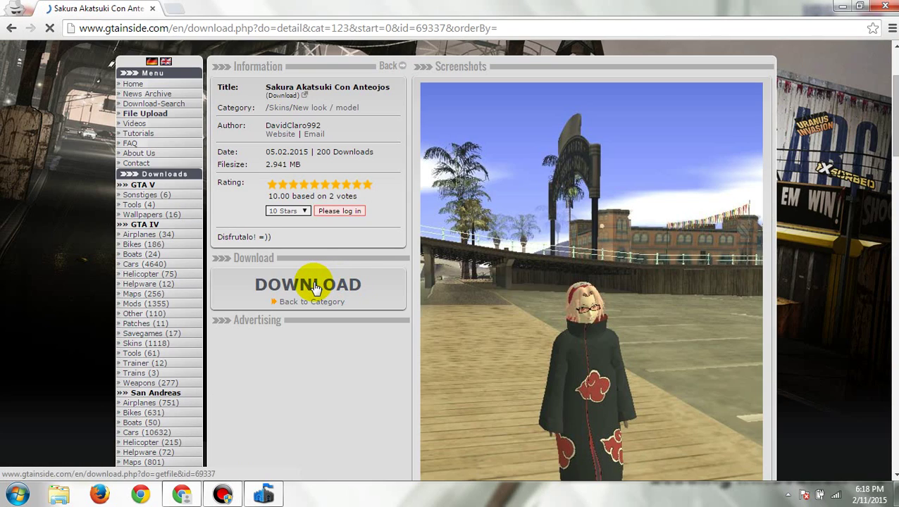
{"action": "left_click", "coordinate": [316, 288]}
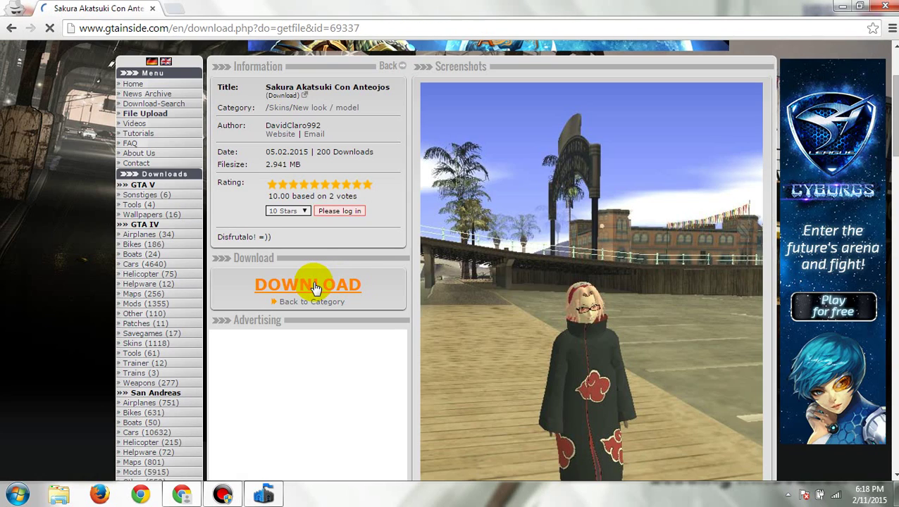
{"action": "scroll", "coordinate": [520, 361], "scroll_direction": "down", "scroll_amount": 1}
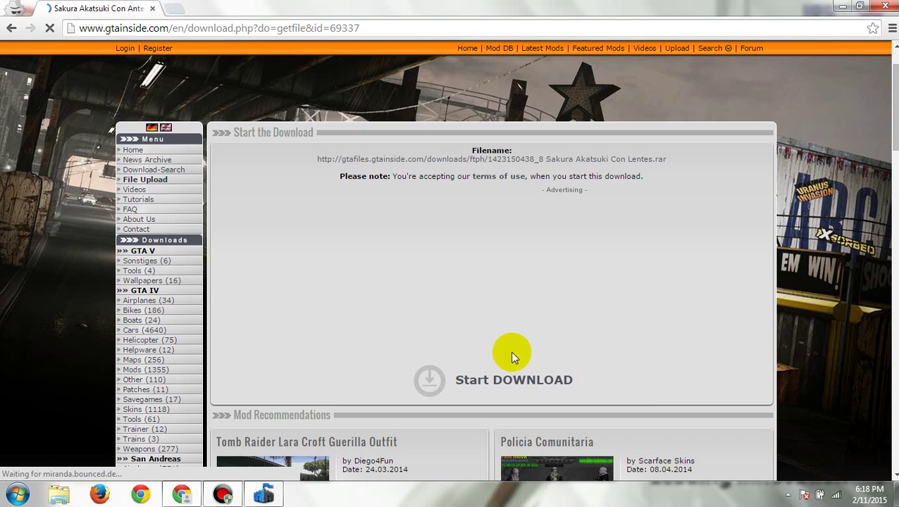
{"action": "left_click", "coordinate": [491, 385]}
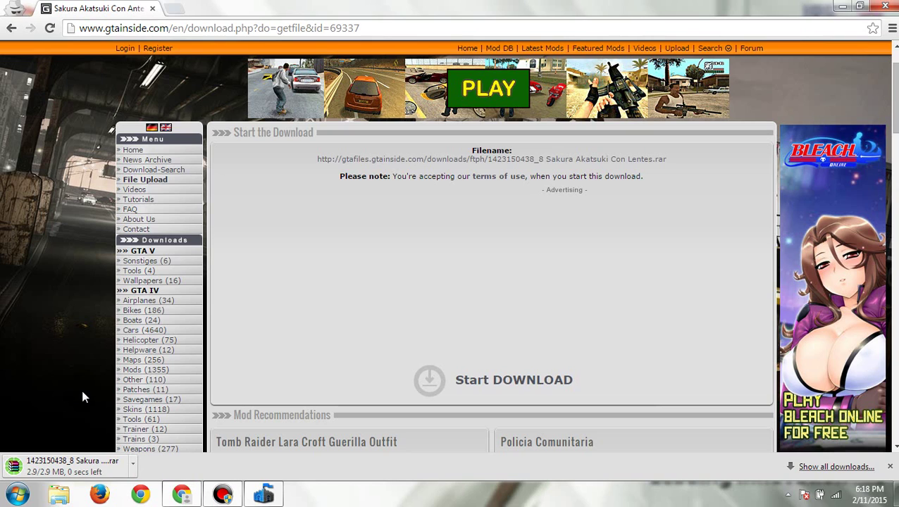
{"action": "left_click", "coordinate": [88, 464]}
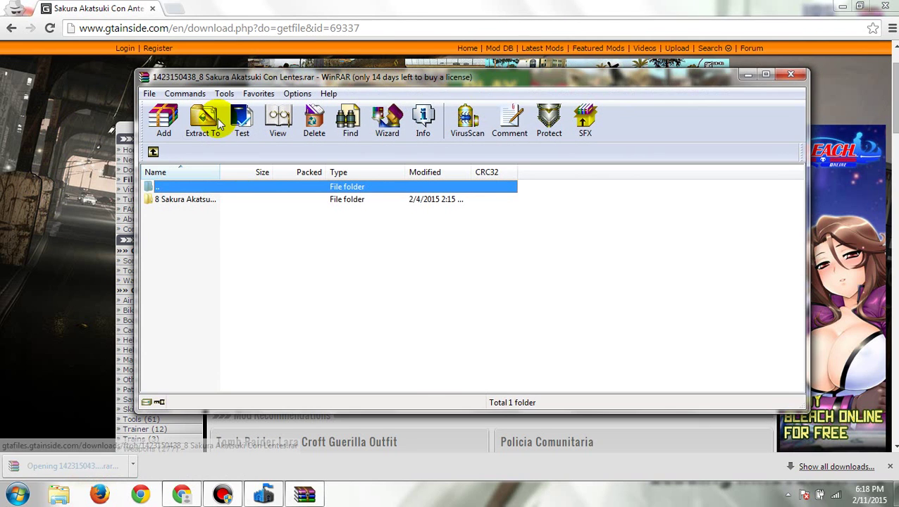
Extract Sakkura.dff and Sakkura.txd from the archive folder to the Desktop, then close WinRAR.
{"action": "left_click", "coordinate": [281, 202]}
{"action": "double_click", "coordinate": [282, 203]}
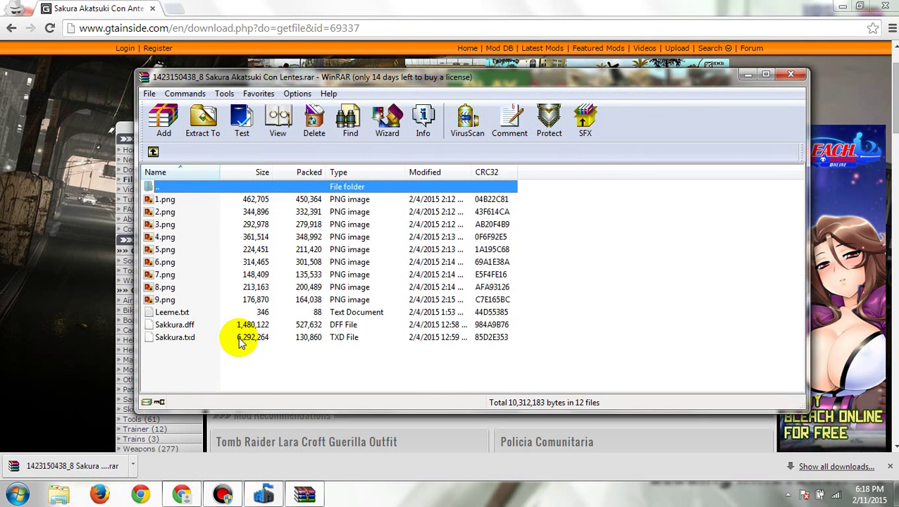
{"action": "left_click", "coordinate": [239, 337]}
{"action": "left_click", "coordinate": [237, 325], "text": "shift"}
{"action": "right_click", "coordinate": [239, 325]}
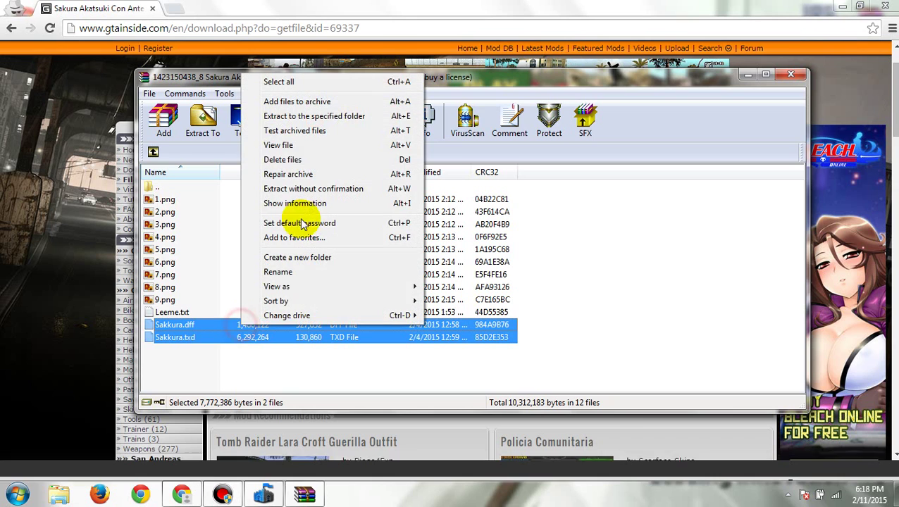
{"action": "left_click", "coordinate": [356, 117]}
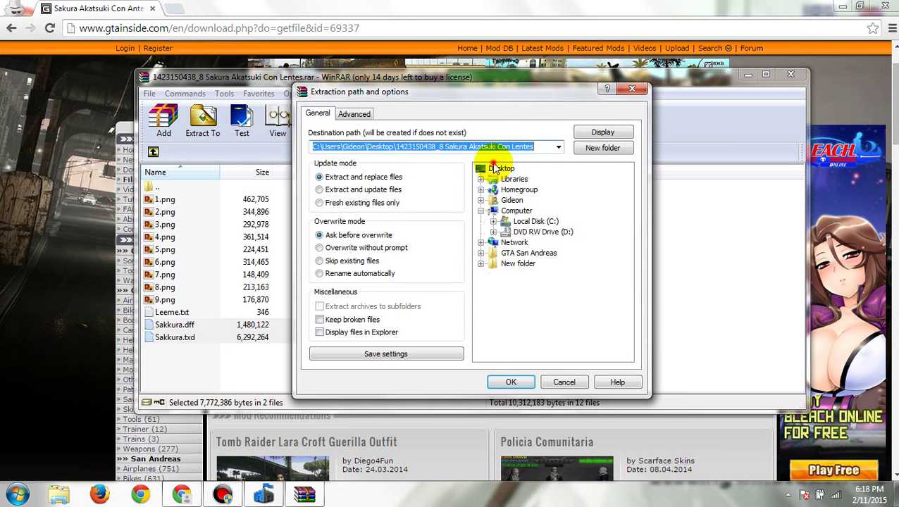
{"action": "left_click", "coordinate": [497, 169]}
{"action": "left_click", "coordinate": [510, 382]}
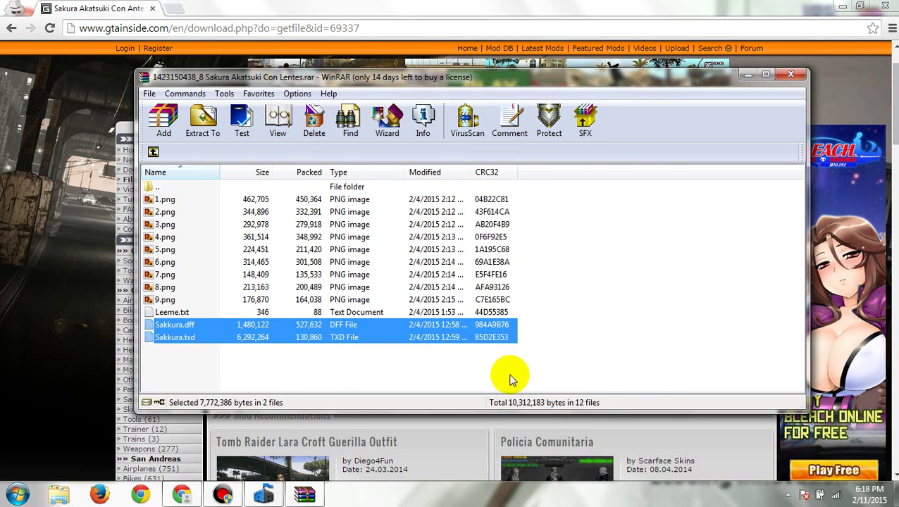
{"action": "left_click", "coordinate": [558, 351]}
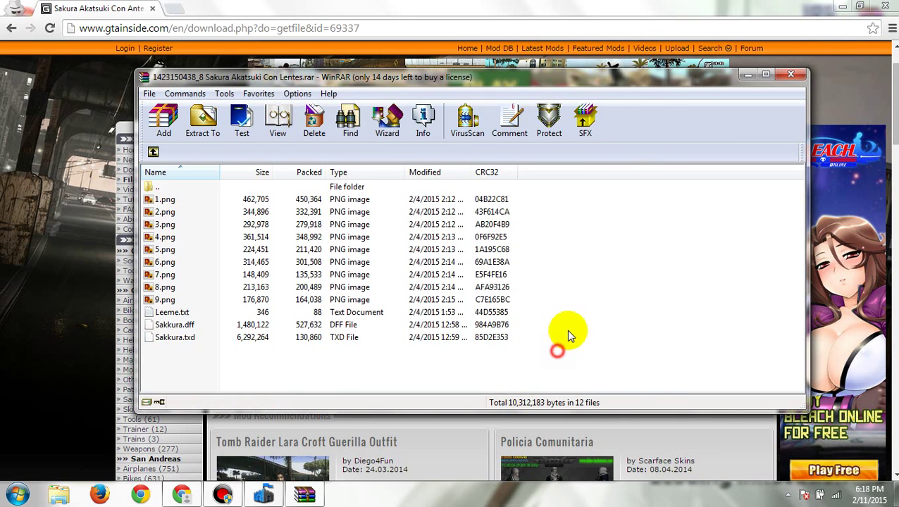
{"action": "left_click", "coordinate": [787, 76]}
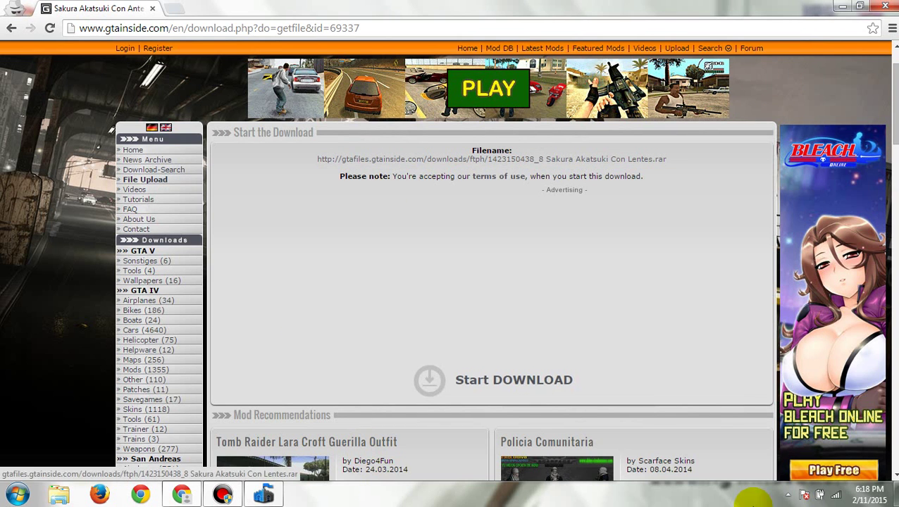
Move Sakkura.dff on the desktop to sit just below Sakkura.txd.
{"action": "key", "text": "super+d"}
{"action": "left_click", "coordinate": [394, 212]}
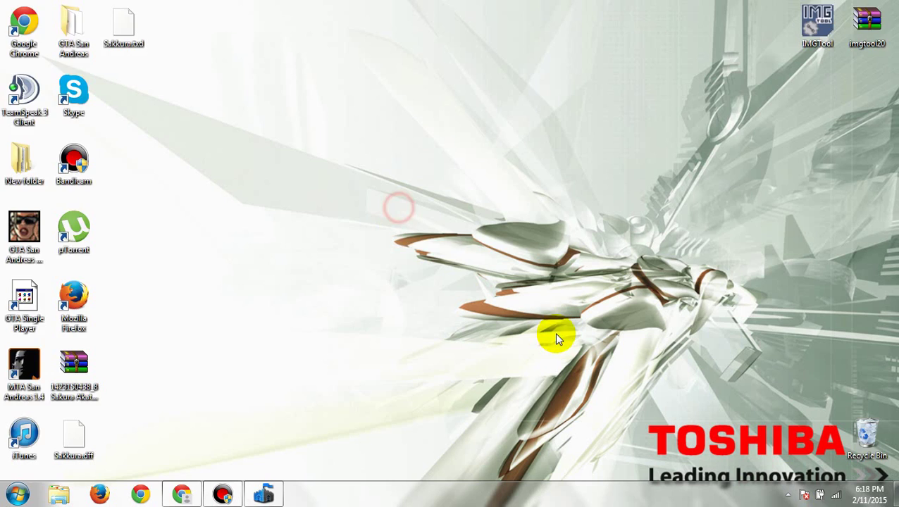
{"action": "left_click", "coordinate": [78, 431]}
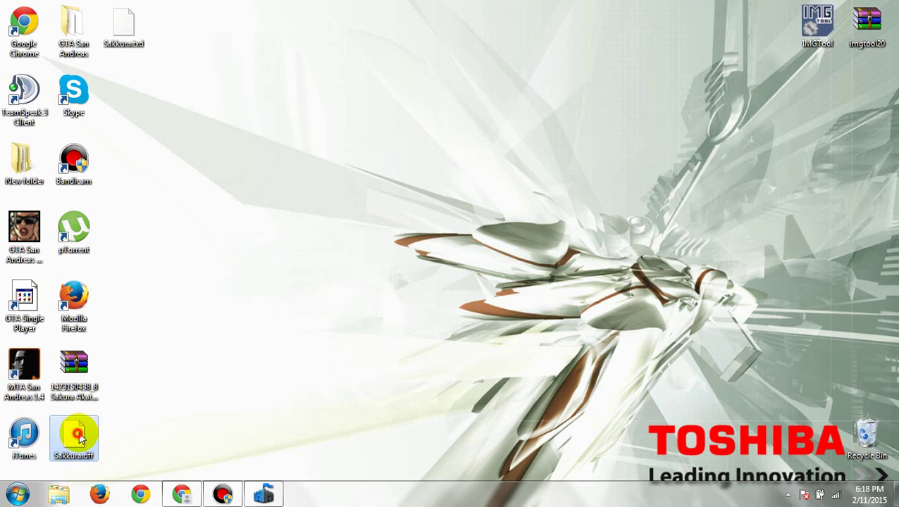
{"action": "left_click_drag", "start_coordinate": [74, 431], "coordinate": [123, 93]}
{"action": "left_click_drag", "start_coordinate": [269, 90], "coordinate": [321, 276]}
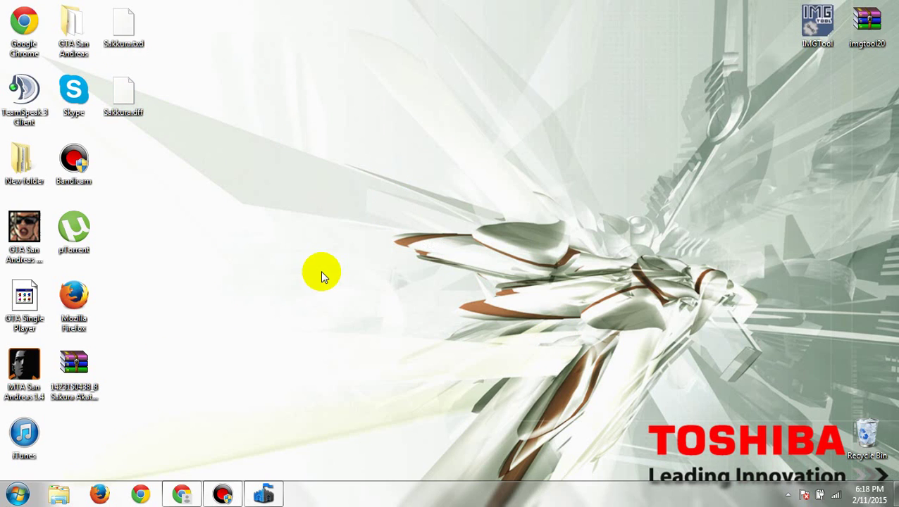
Google 'GTA SAMP Skin ID' and open the SA-MP Wiki Skins:All page.
{"action": "left_click", "coordinate": [189, 493]}
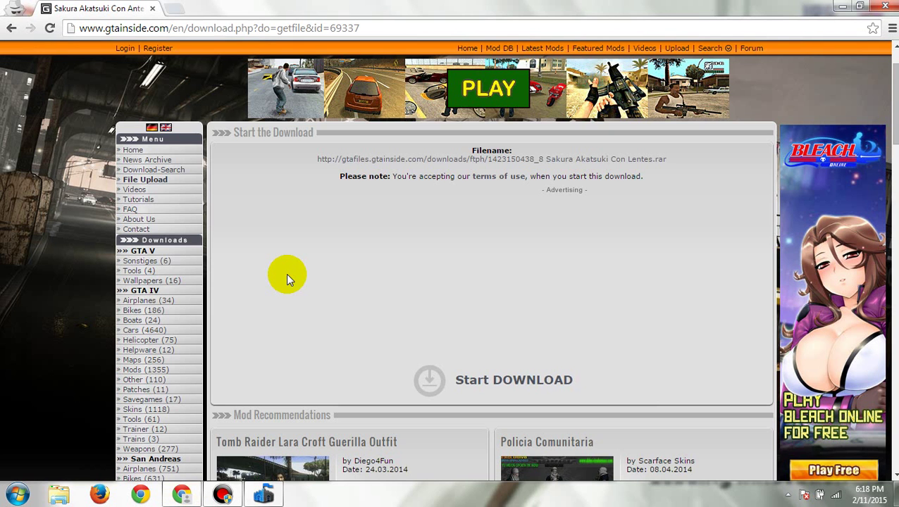
{"action": "left_click", "coordinate": [175, 8]}
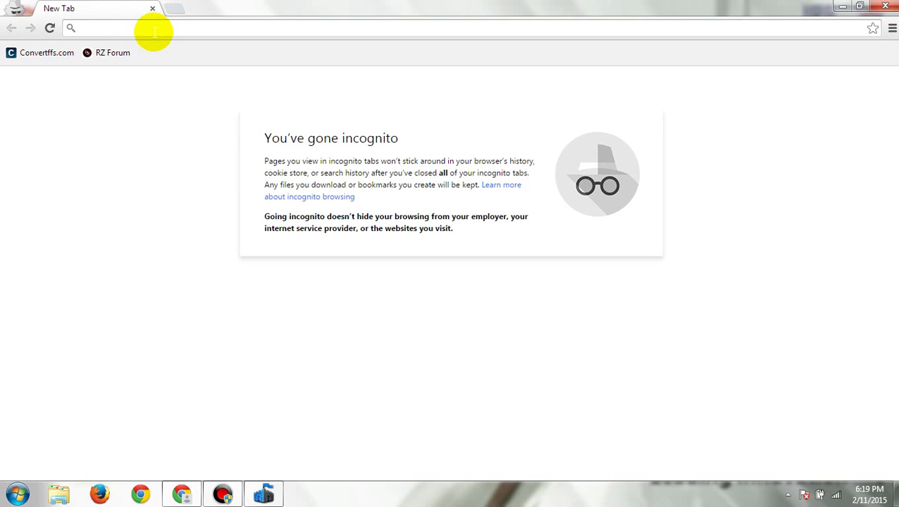
{"action": "type", "text": "GTA SAMP Skin"}
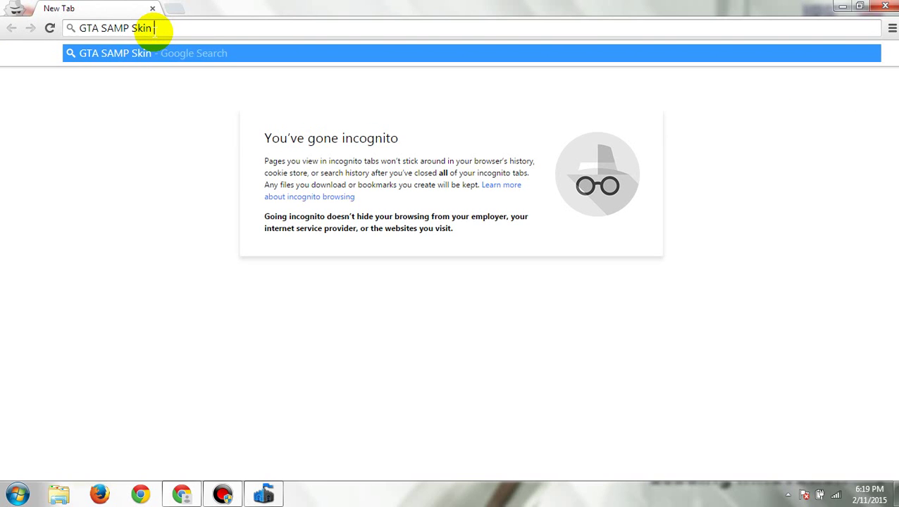
{"action": "type", "text": " ID"}
{"action": "key", "text": "Return"}
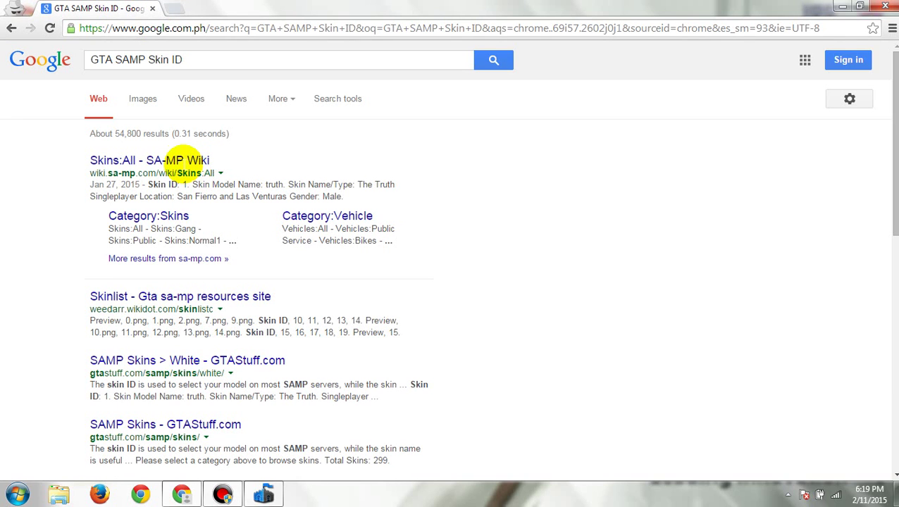
{"action": "left_click", "coordinate": [122, 160]}
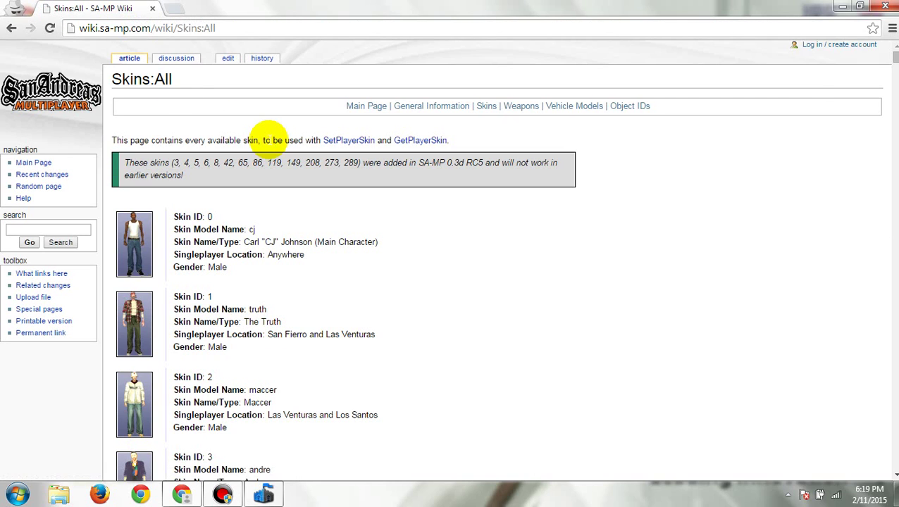
Find skin ID 230 in the skins list.
{"action": "scroll", "coordinate": [392, 216], "scroll_direction": "down", "scroll_amount": 2}
{"action": "scroll", "coordinate": [392, 217], "scroll_direction": "down", "scroll_amount": 1}
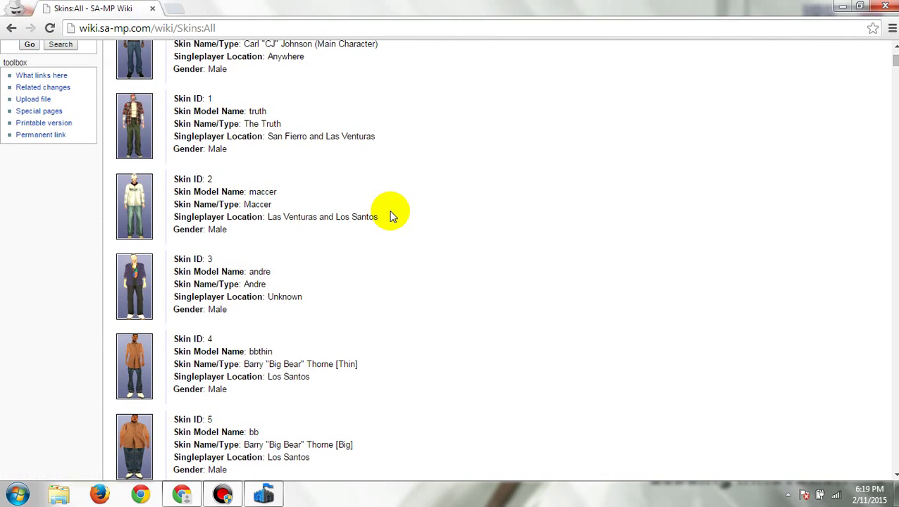
{"action": "key", "text": "ctrl+f"}
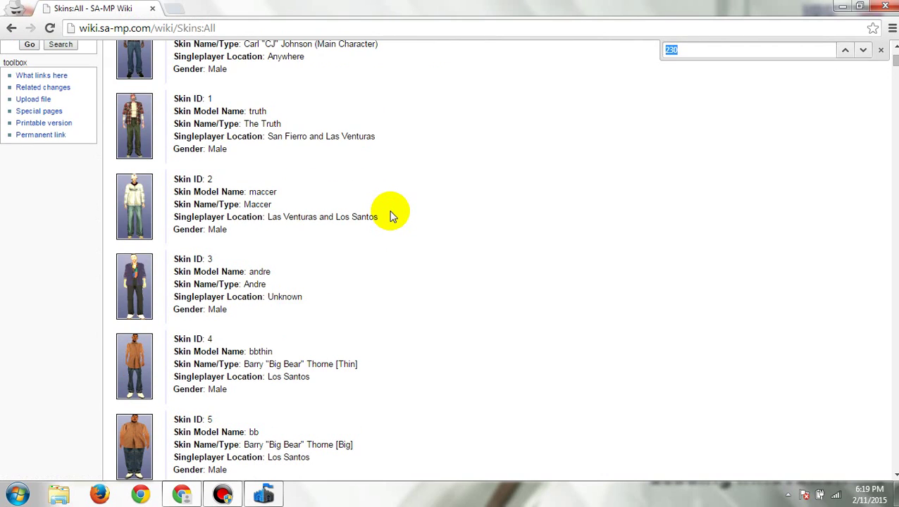
{"action": "type", "text": "230"}
{"action": "left_click", "coordinate": [881, 50]}
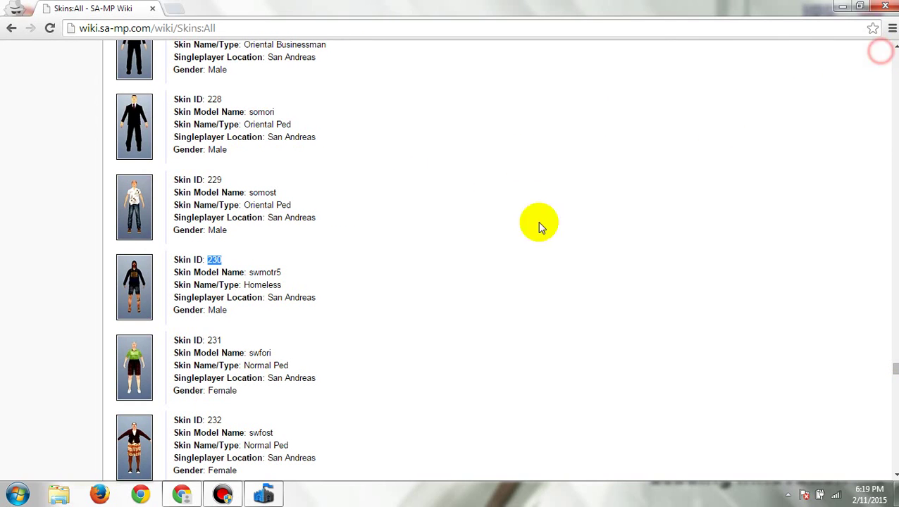
{"action": "scroll", "coordinate": [426, 270], "scroll_direction": "down", "scroll_amount": 1}
{"action": "left_click", "coordinate": [234, 192]}
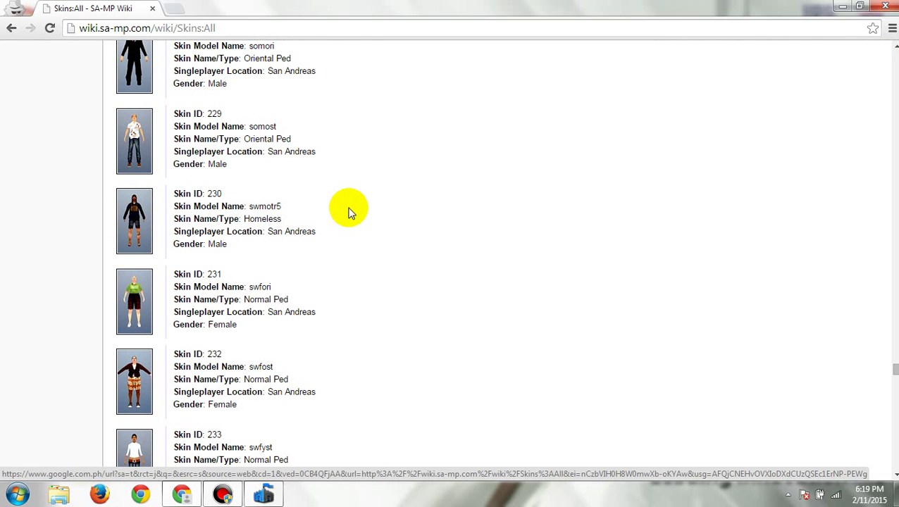
Copy skin 230's model name swmotr5, then select both Sakkura files on the desktop.
{"action": "left_click_drag", "start_coordinate": [280, 210], "coordinate": [247, 205]}
{"action": "right_click", "coordinate": [253, 205]}
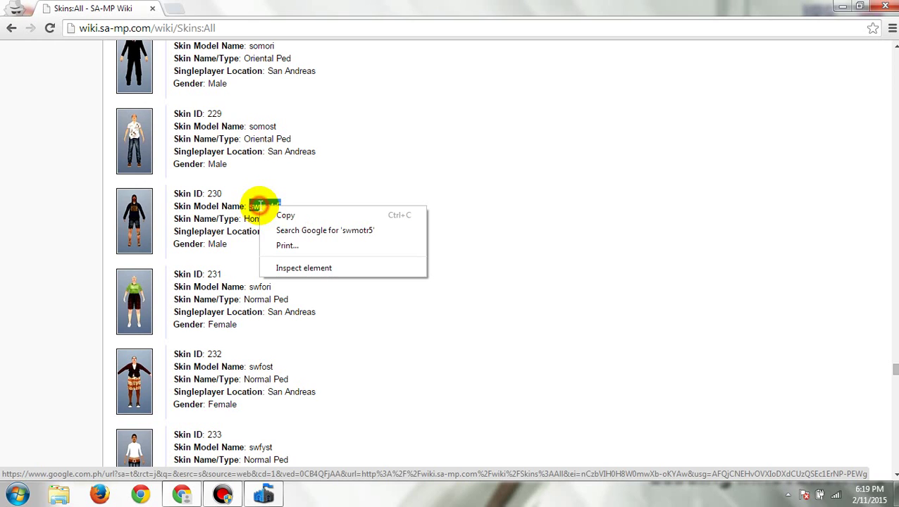
{"action": "left_click", "coordinate": [288, 215]}
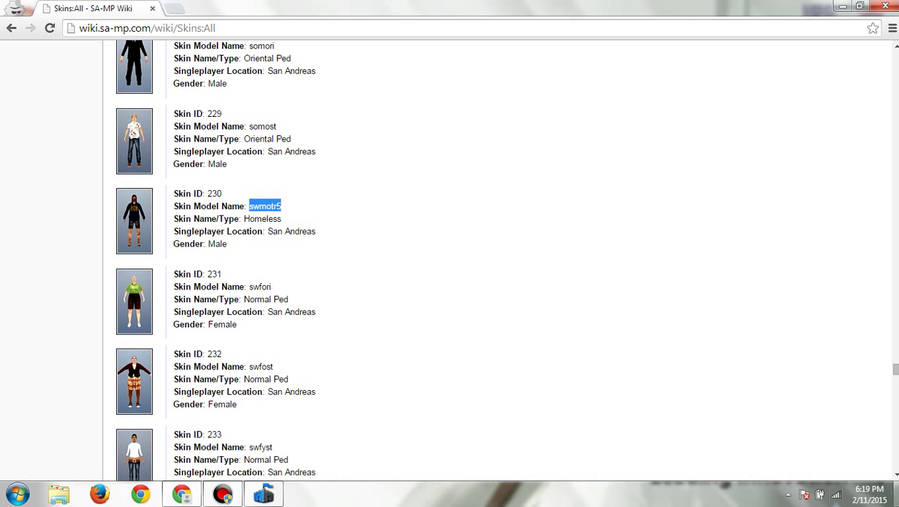
{"action": "key", "text": "super+d"}
{"action": "left_click_drag", "start_coordinate": [207, 161], "coordinate": [115, 7]}
Reselect both Sakkura files after cancelling an accidental delete.
{"action": "right_click", "coordinate": [115, 10]}
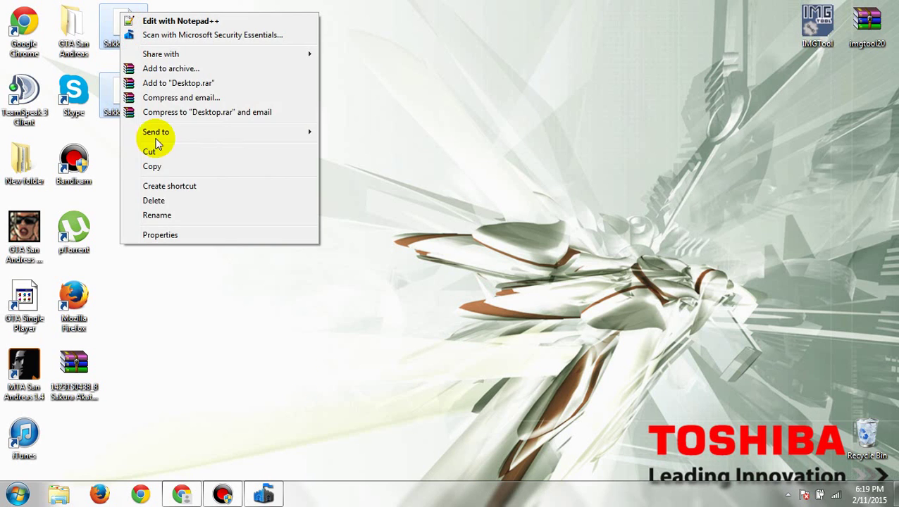
{"action": "key", "text": "Escape"}
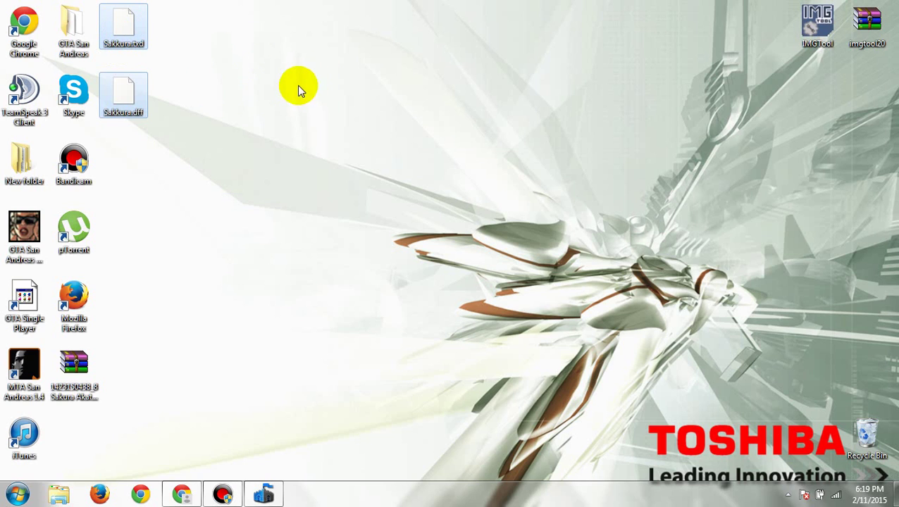
{"action": "key", "text": "Delete"}
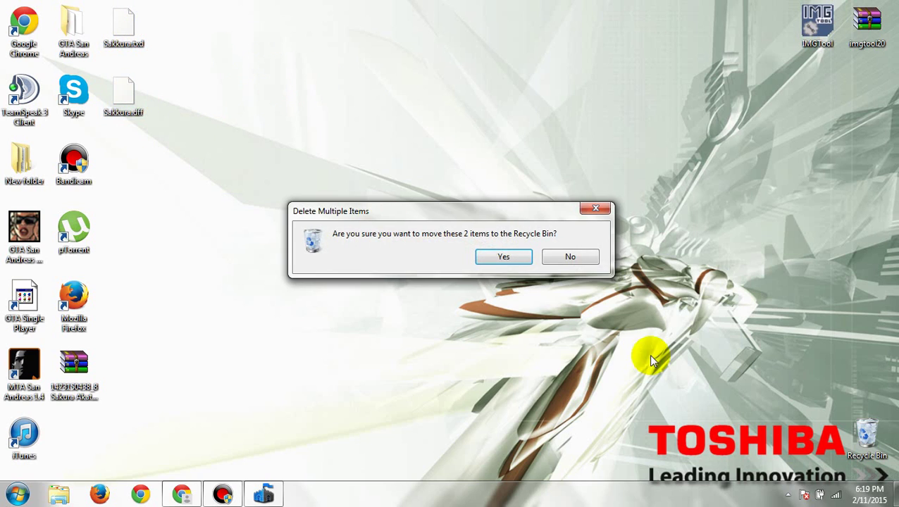
{"action": "left_click", "coordinate": [577, 257]}
{"action": "left_click_drag", "start_coordinate": [226, 119], "coordinate": [87, 3]}
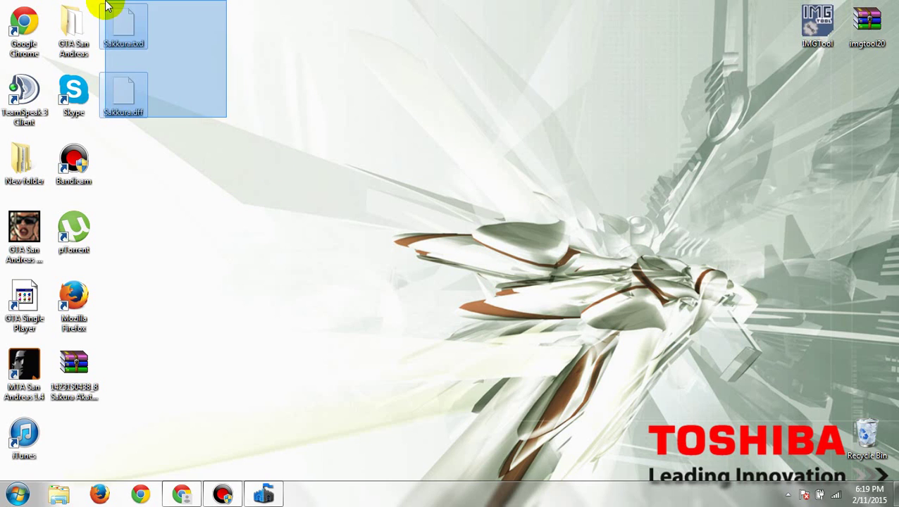
Rename Sakkura.txd to swmotr5.txd using the pasted name, then refresh the desktop.
{"action": "right_click", "coordinate": [123, 23]}
{"action": "left_click", "coordinate": [187, 227]}
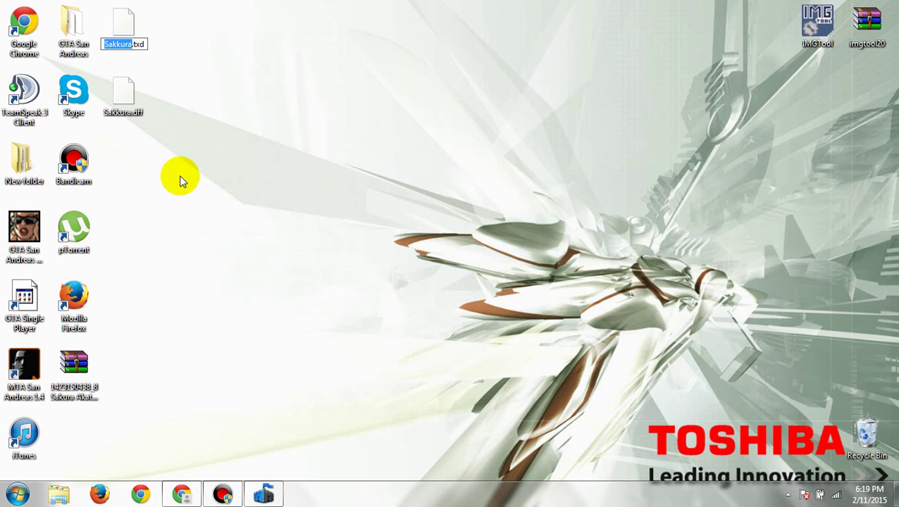
{"action": "right_click", "coordinate": [113, 45]}
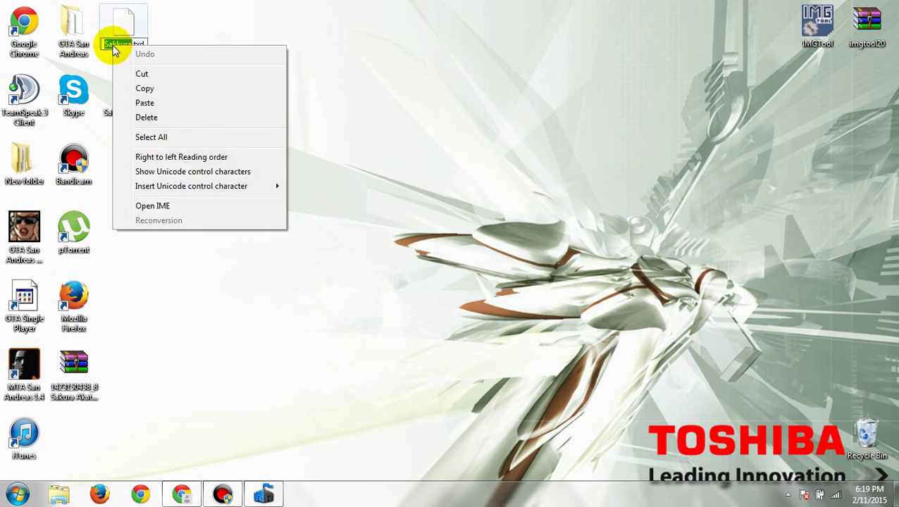
{"action": "left_click", "coordinate": [145, 103]}
{"action": "left_click", "coordinate": [212, 107]}
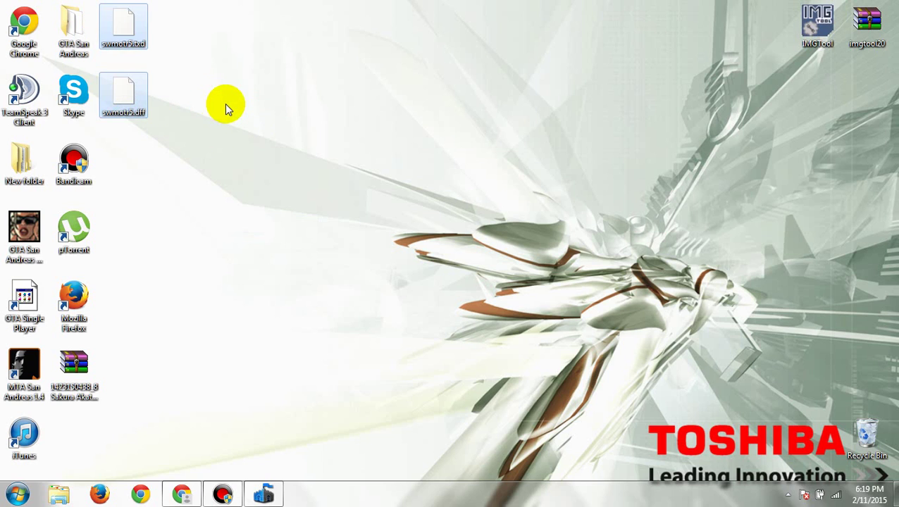
{"action": "right_click", "coordinate": [214, 38]}
{"action": "left_click", "coordinate": [257, 72]}
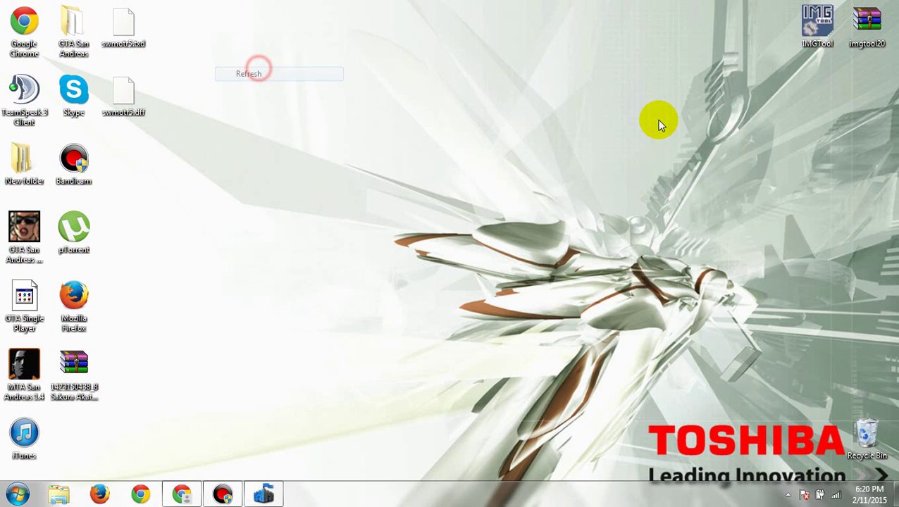
Launch IMG Tool and open custom.img from the SAMP folder.
{"action": "double_click", "coordinate": [819, 25]}
{"action": "left_click", "coordinate": [488, 289]}
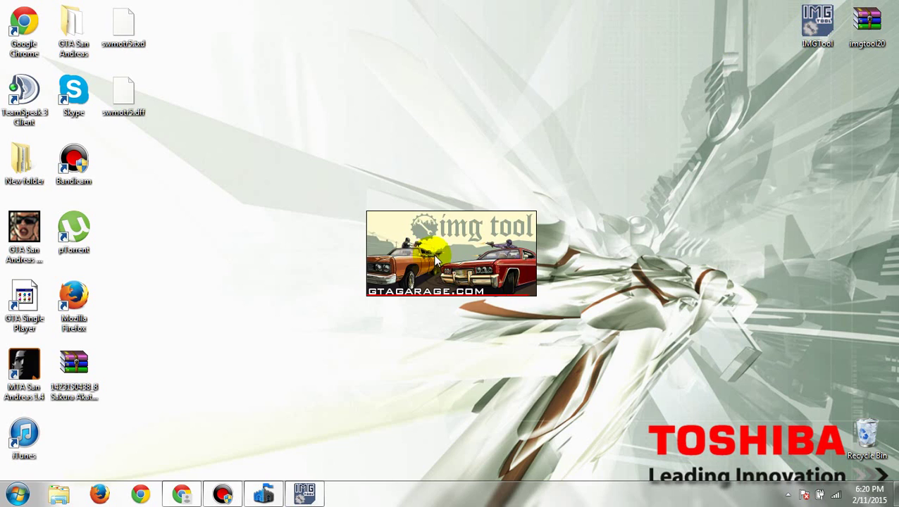
{"action": "left_click", "coordinate": [350, 196]}
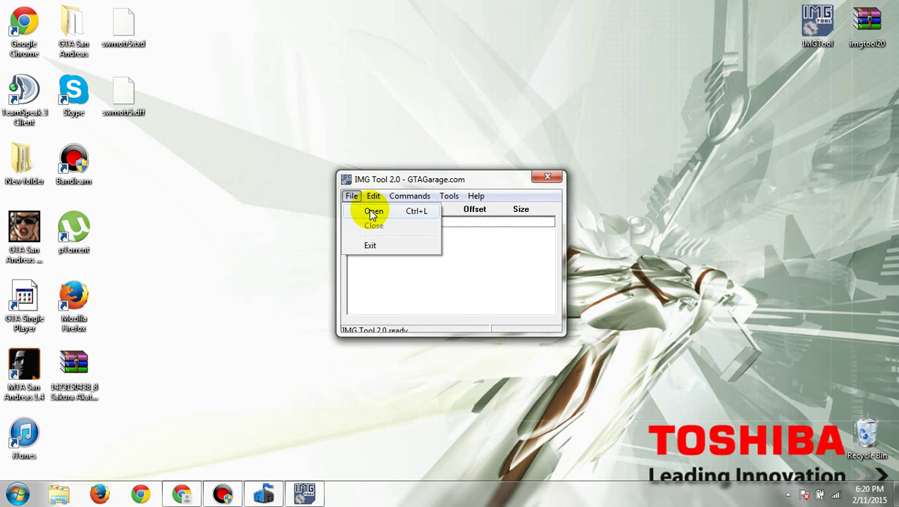
{"action": "left_click", "coordinate": [373, 212]}
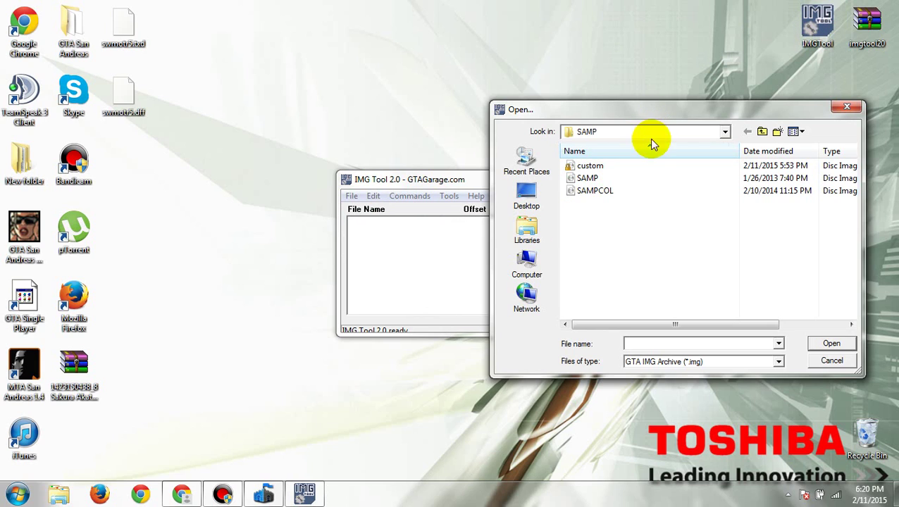
{"action": "double_click", "coordinate": [590, 167]}
Delete the old swmotr5.dff and swmotr5.txd entries from custom.img.
{"action": "left_click", "coordinate": [458, 232]}
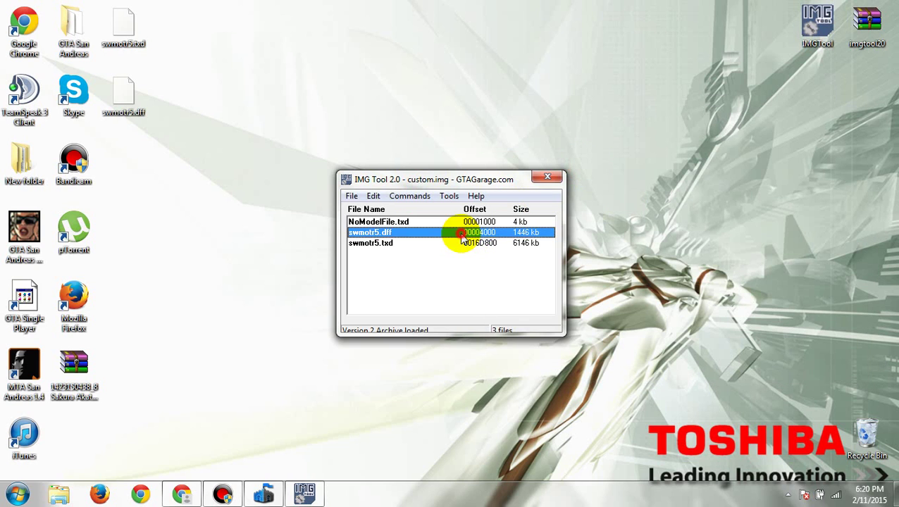
{"action": "left_click", "coordinate": [459, 243]}
{"action": "left_click", "coordinate": [456, 233]}
{"action": "left_click", "coordinate": [454, 242]}
{"action": "left_click", "coordinate": [455, 233]}
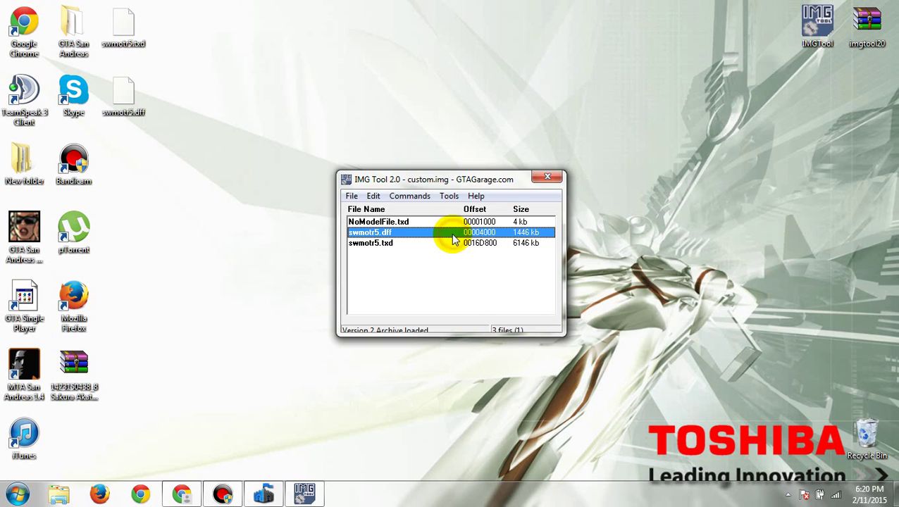
{"action": "key", "text": "Delete"}
{"action": "key", "text": "Return"}
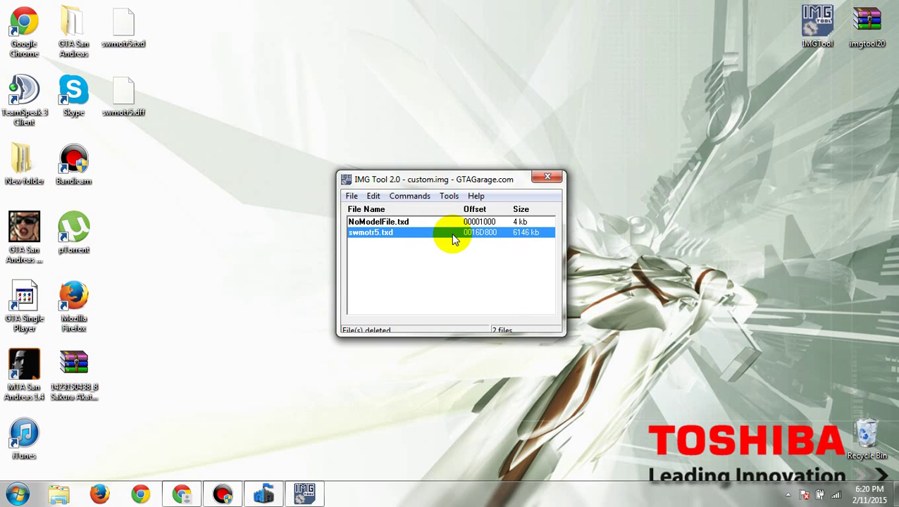
{"action": "key", "text": "Delete"}
{"action": "key", "text": "Return"}
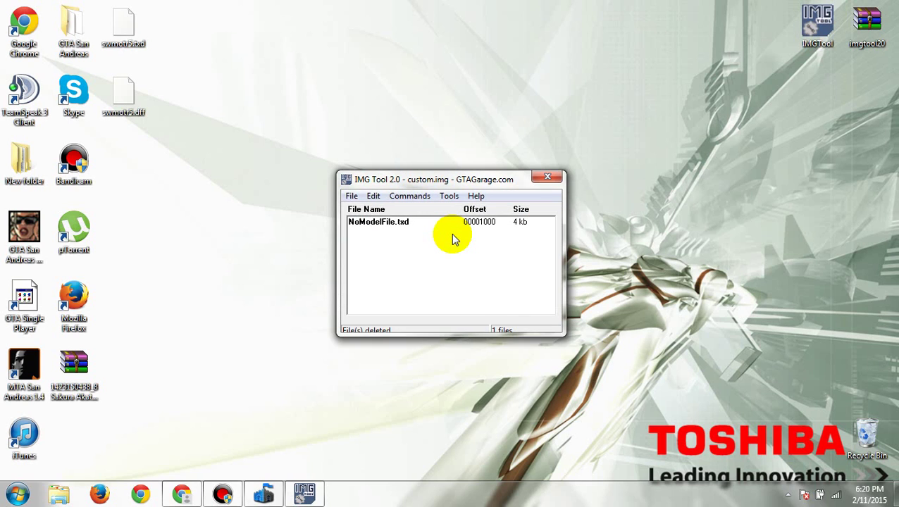
{"action": "left_click", "coordinate": [354, 196]}
{"action": "left_click", "coordinate": [354, 196]}
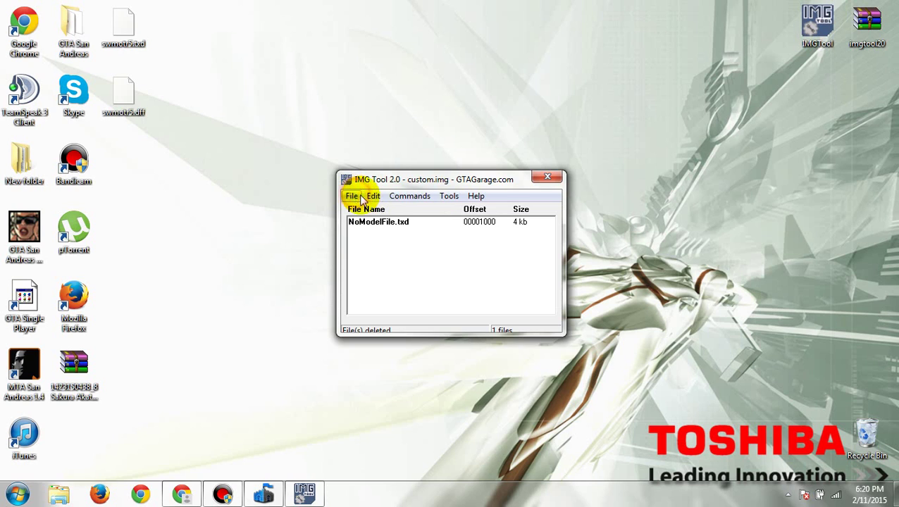
Add swmotr5.dff and swmotr5.txd from the Desktop into custom.img.
{"action": "left_click", "coordinate": [415, 197]}
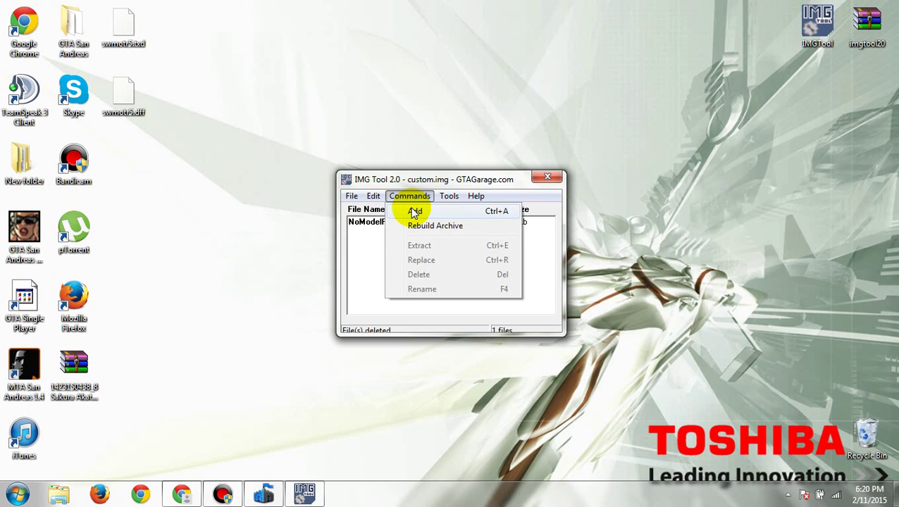
{"action": "left_click", "coordinate": [413, 212]}
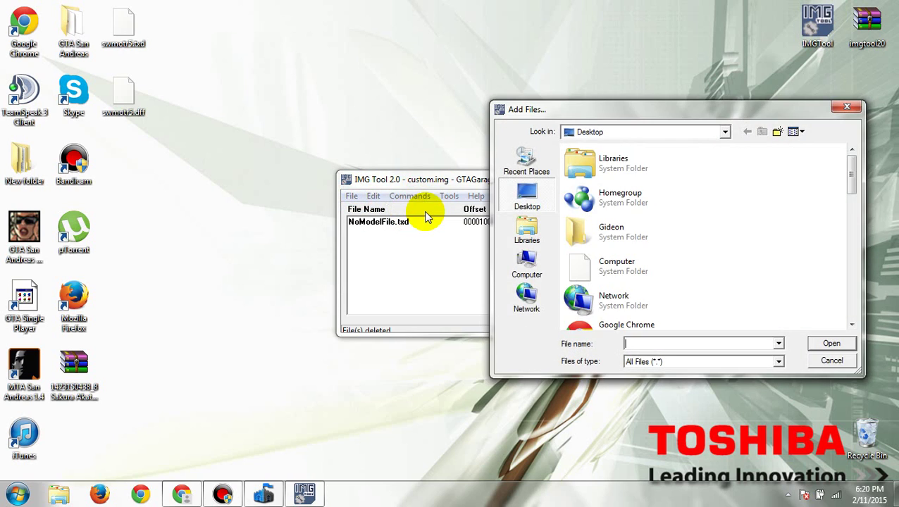
{"action": "left_click_drag", "start_coordinate": [855, 176], "coordinate": [852, 301]}
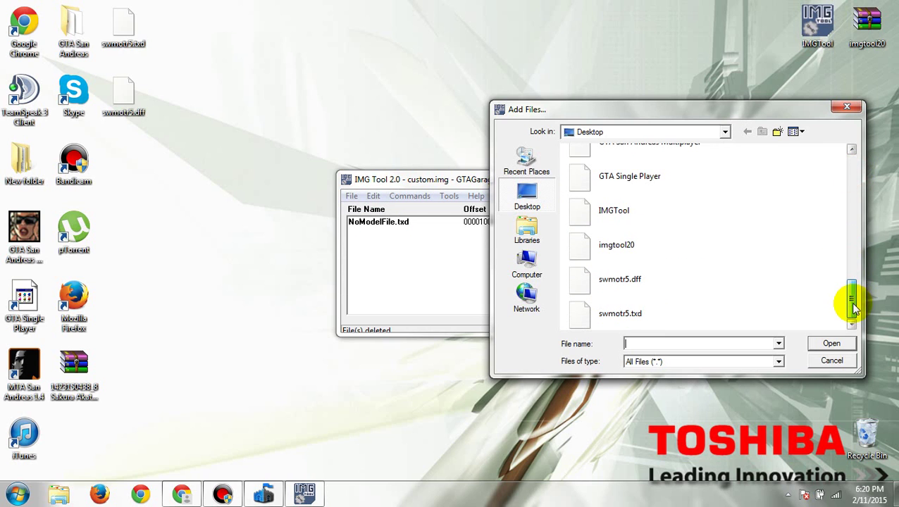
{"action": "double_click", "coordinate": [619, 276]}
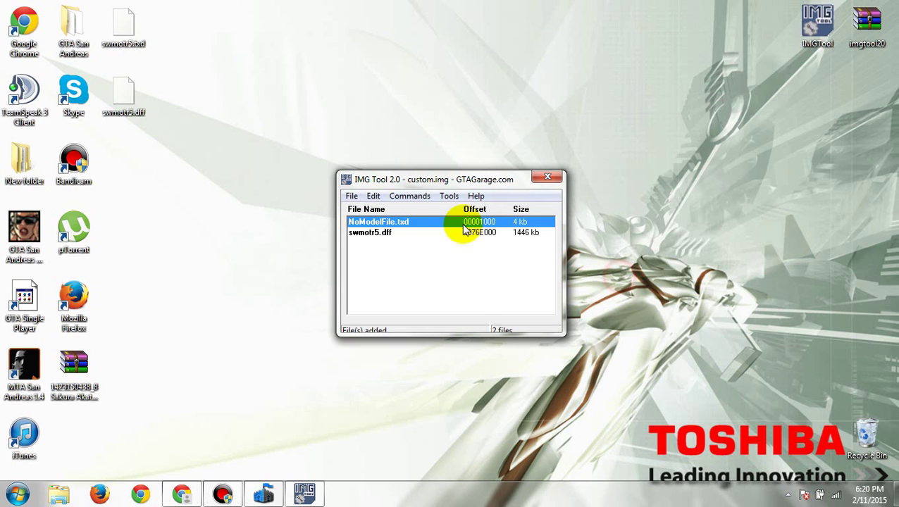
{"action": "left_click", "coordinate": [410, 196]}
{"action": "left_click", "coordinate": [426, 210]}
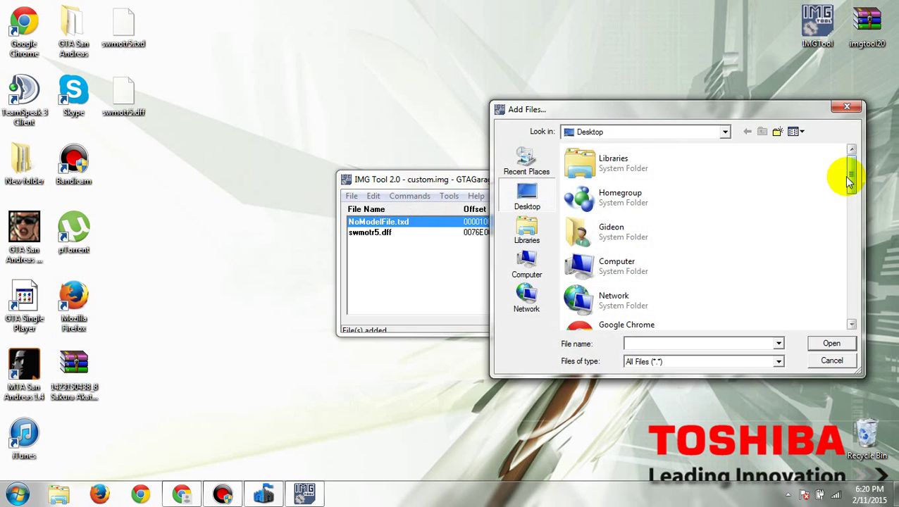
{"action": "left_click_drag", "start_coordinate": [849, 176], "coordinate": [839, 305]}
{"action": "double_click", "coordinate": [629, 314]}
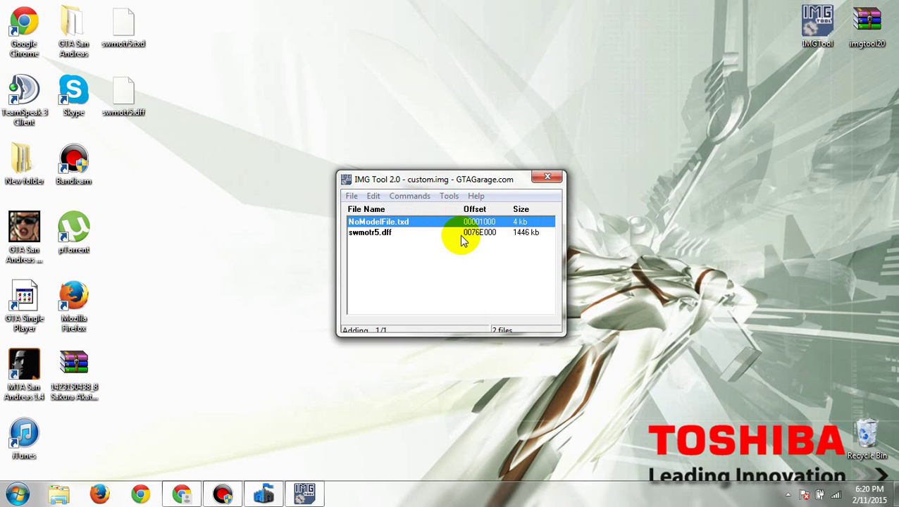
Replace the swmotr5.dff and swmotr5.txd entries with the desktop files and close IMG Tool.
{"action": "left_click", "coordinate": [427, 235]}
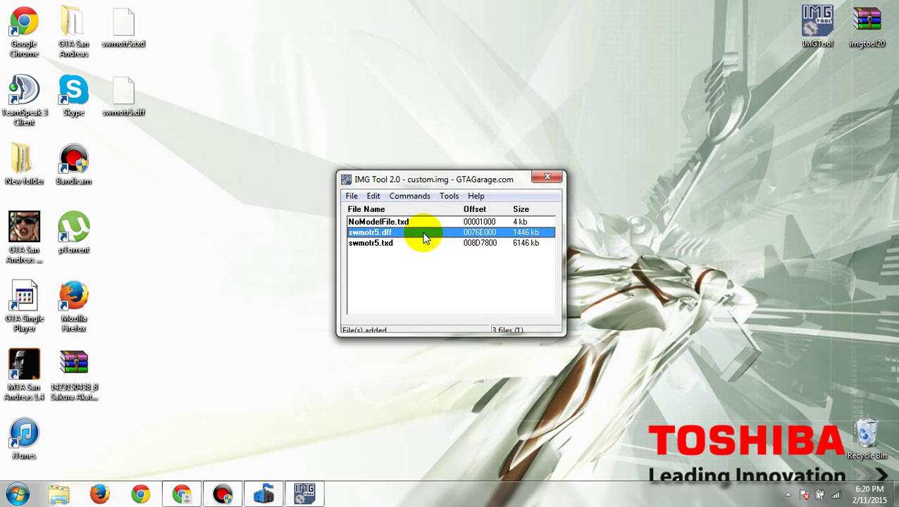
{"action": "right_click", "coordinate": [407, 238]}
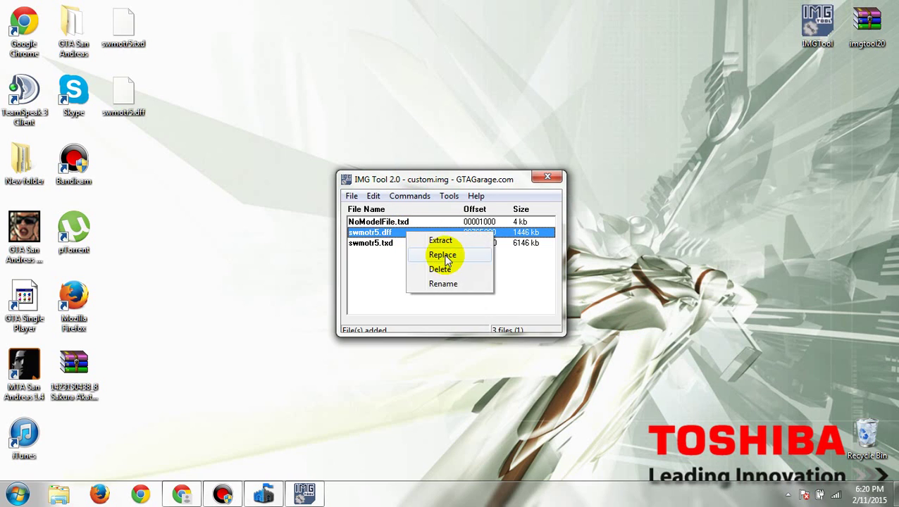
{"action": "left_click", "coordinate": [441, 255]}
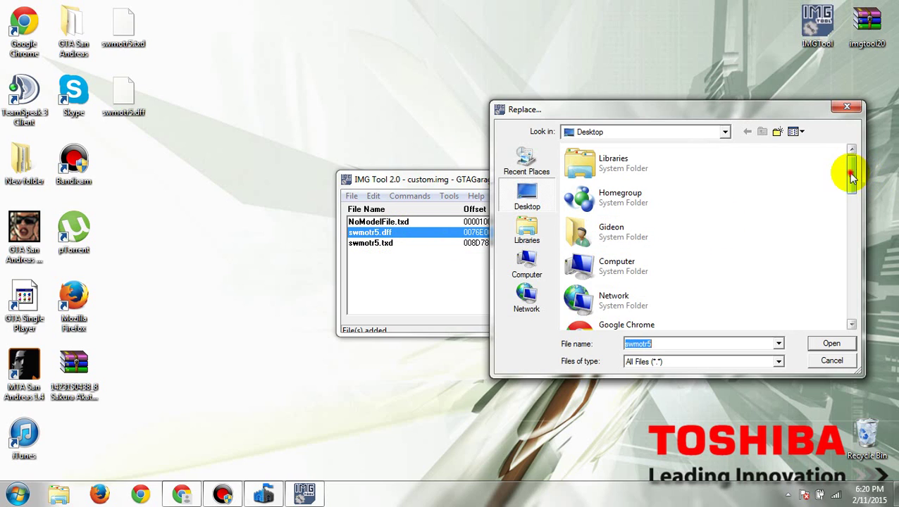
{"action": "left_click_drag", "start_coordinate": [852, 176], "coordinate": [842, 311]}
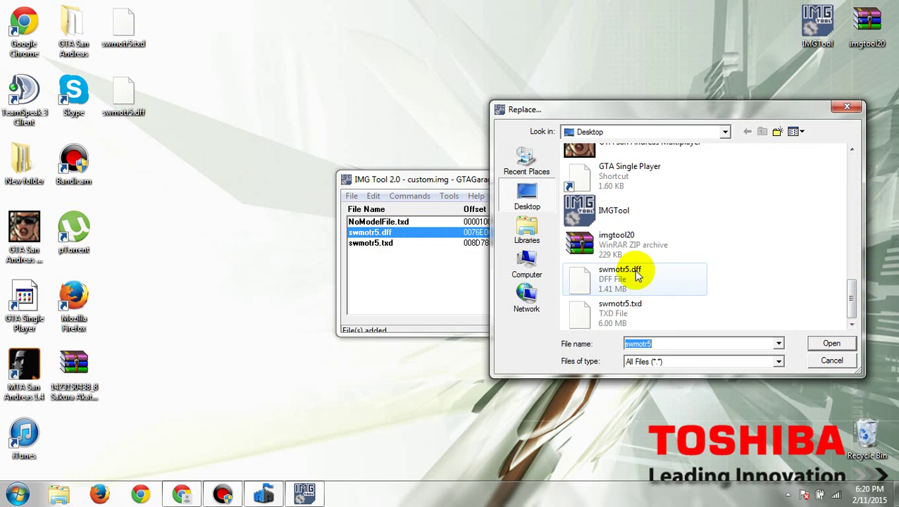
{"action": "left_click", "coordinate": [634, 276]}
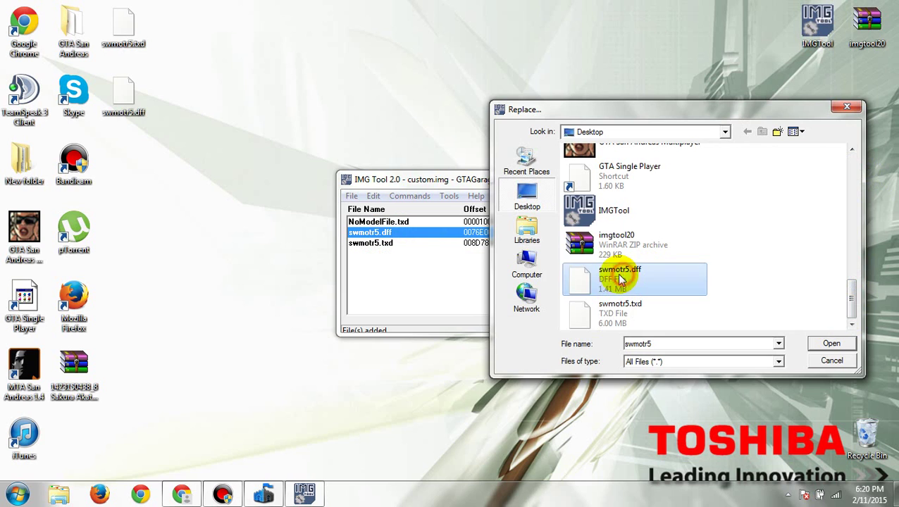
{"action": "double_click", "coordinate": [620, 285]}
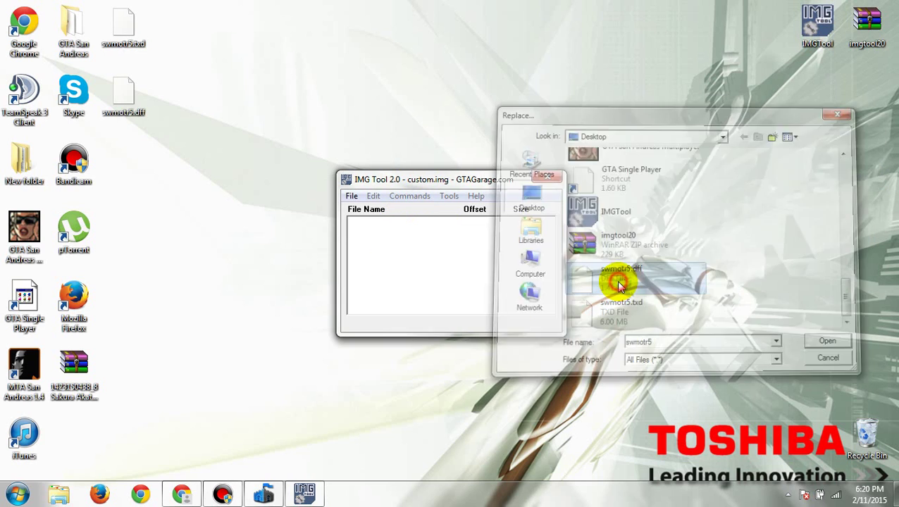
{"action": "right_click", "coordinate": [481, 248]}
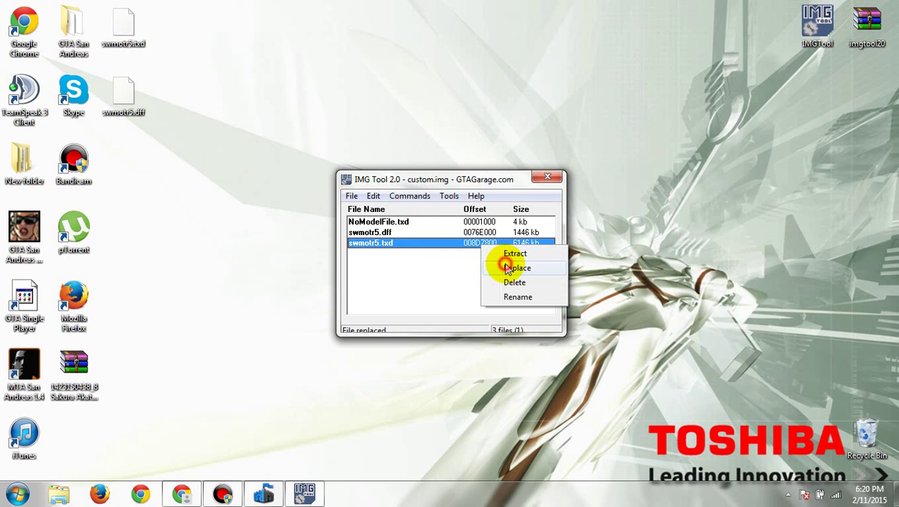
{"action": "left_click", "coordinate": [504, 265]}
{"action": "left_click_drag", "start_coordinate": [855, 206], "coordinate": [851, 305]}
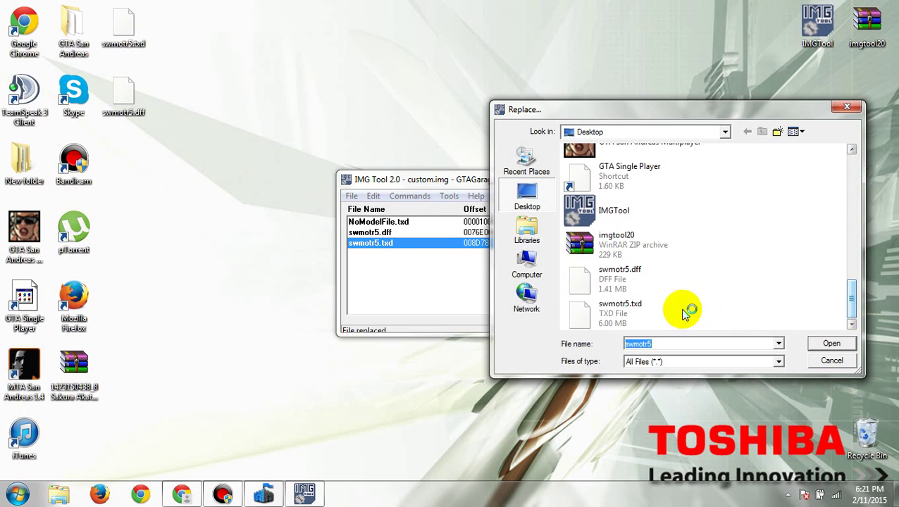
{"action": "double_click", "coordinate": [612, 314]}
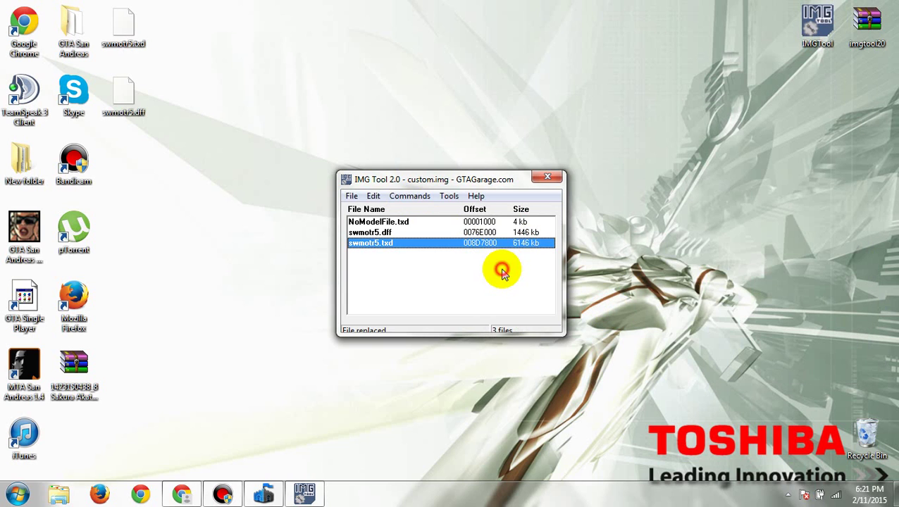
{"action": "left_click", "coordinate": [548, 178]}
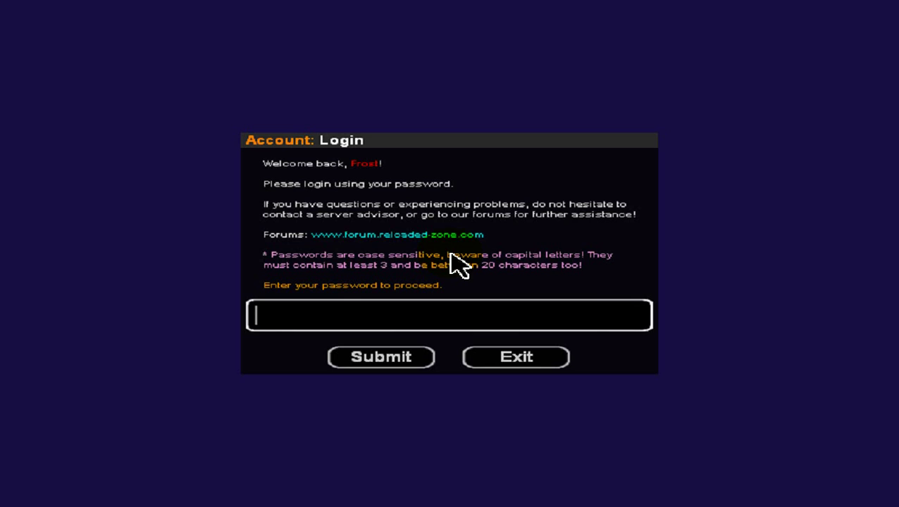
Enter the account password in the SA-MP server login dialog.
{"action": "type", "text": "a"}
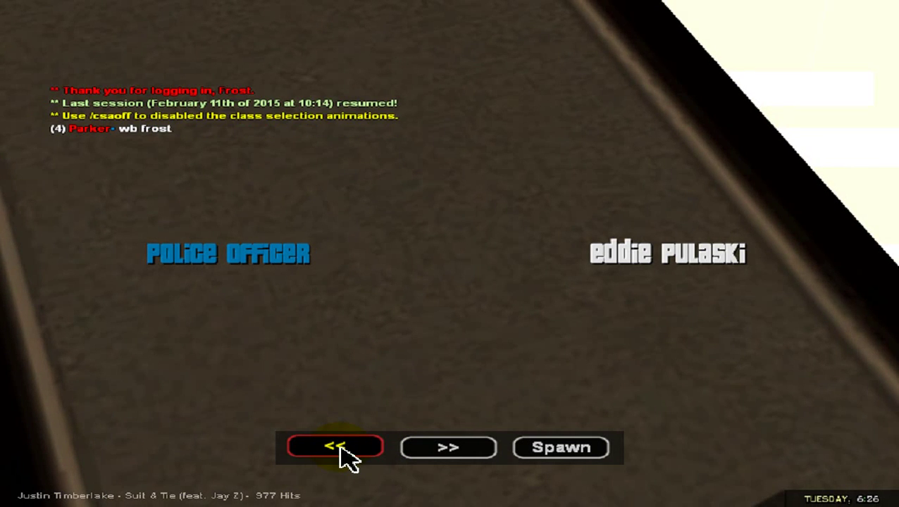
Spawn as the Akatsuki-cloaked Civilian and send the chat 'Yo guys! Say High to the youtuber… I'm makin' a video. :P'.
{"action": "left_click", "coordinate": [344, 456]}
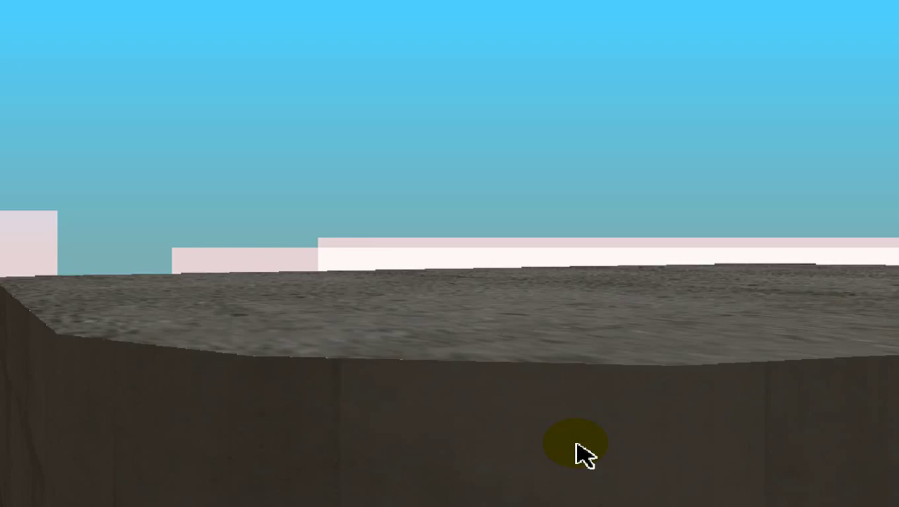
{"action": "left_click", "coordinate": [577, 451]}
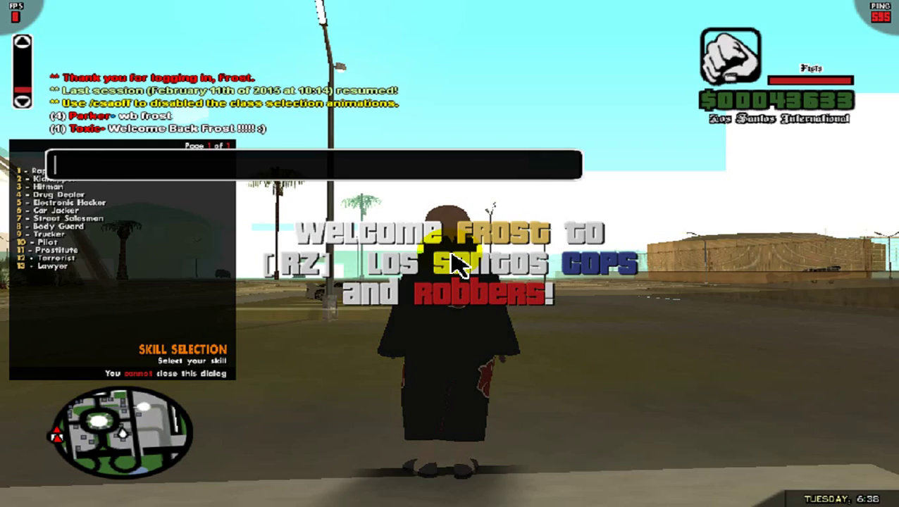
{"action": "type", "text": "Yo guys!"}
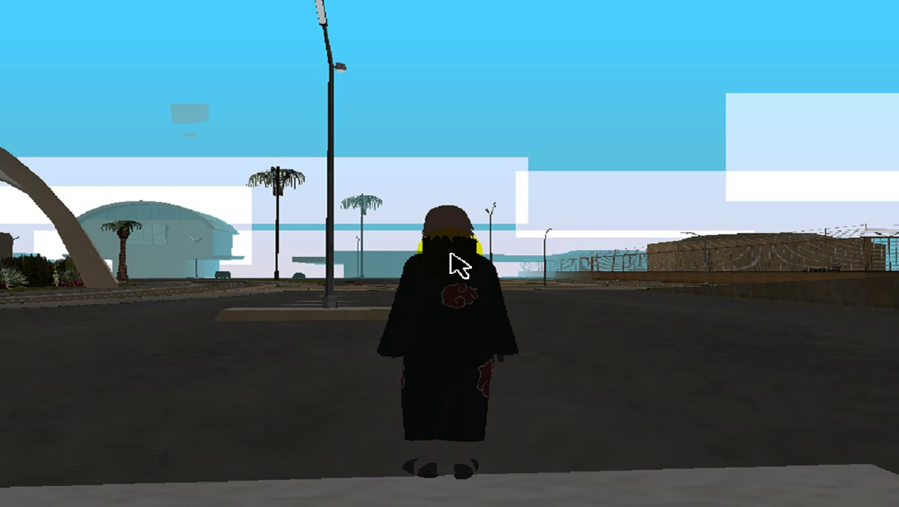
{"action": "type", "text": "Say High to the youtuber"}
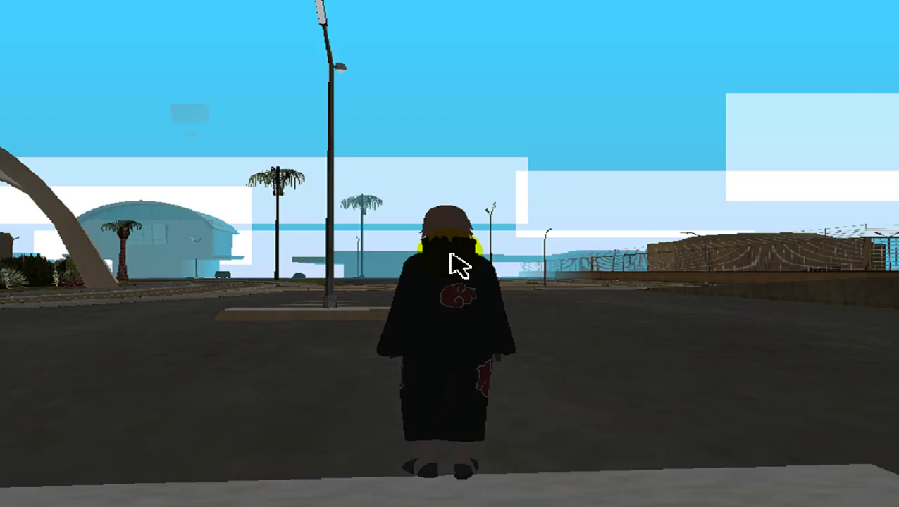
{"action": "type", "text": "I'm makin' a video. :P"}
{"action": "key", "text": "Return"}
Run around Los Santos International past the red van, sending 'Hi!' in chat.
{"action": "key", "text": "w"}
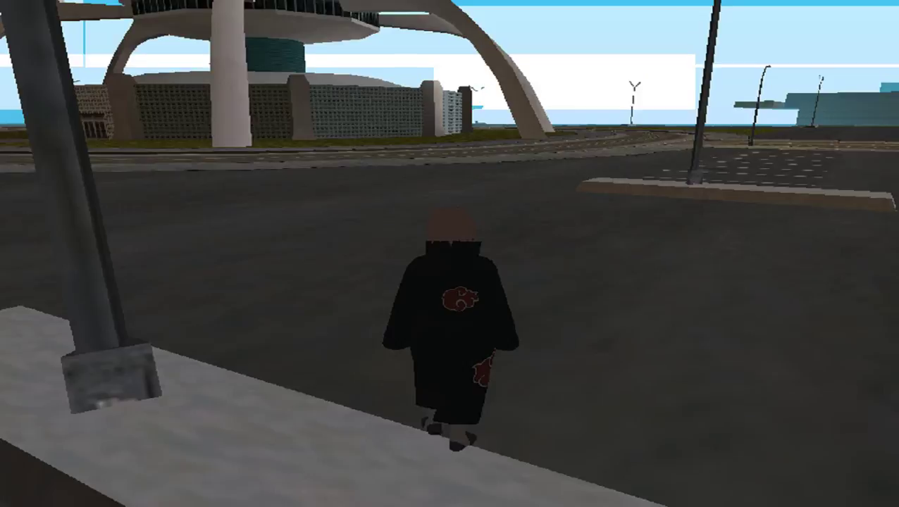
{"action": "key", "text": "space"}
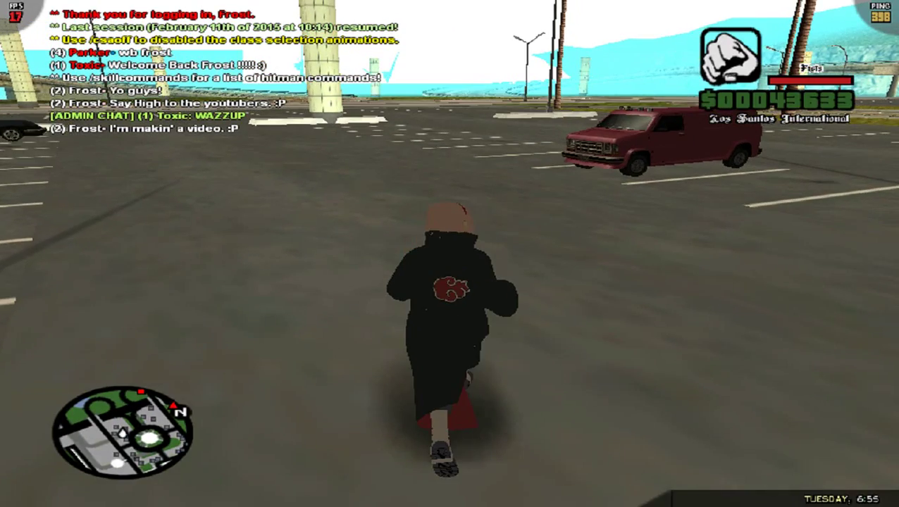
{"action": "type", "text": "tHi!"}
{"action": "key", "text": "Return"}
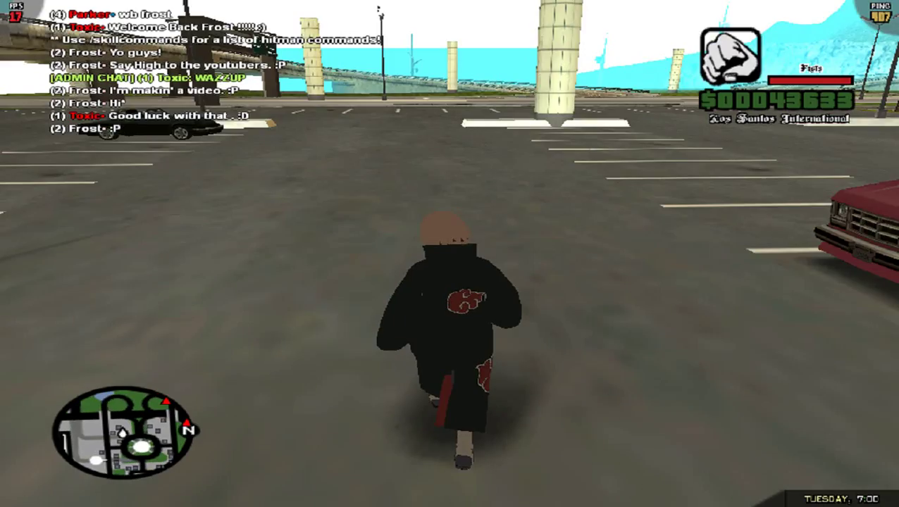
{"action": "key", "text": "shift"}
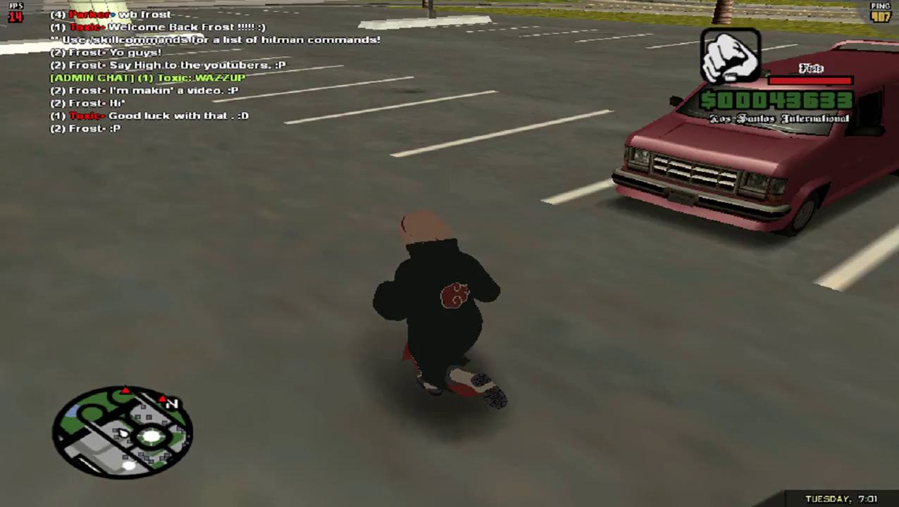
{"action": "key", "text": "w"}
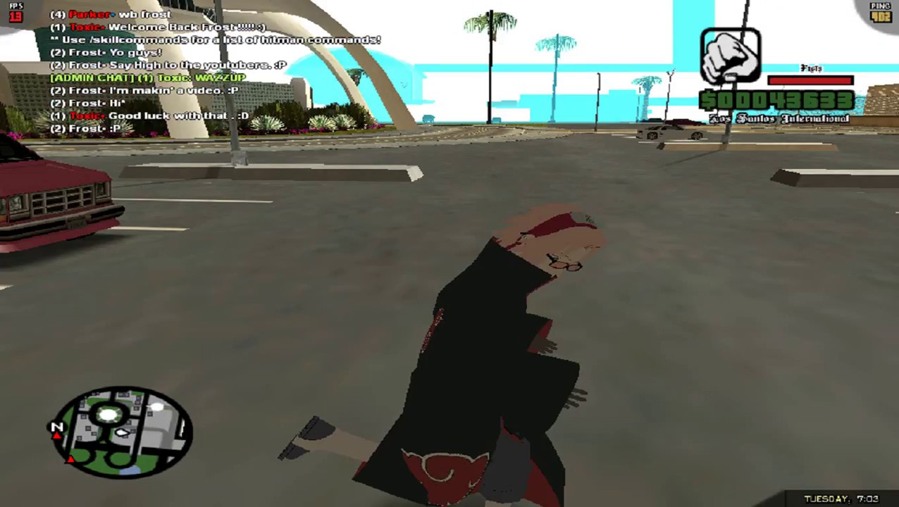